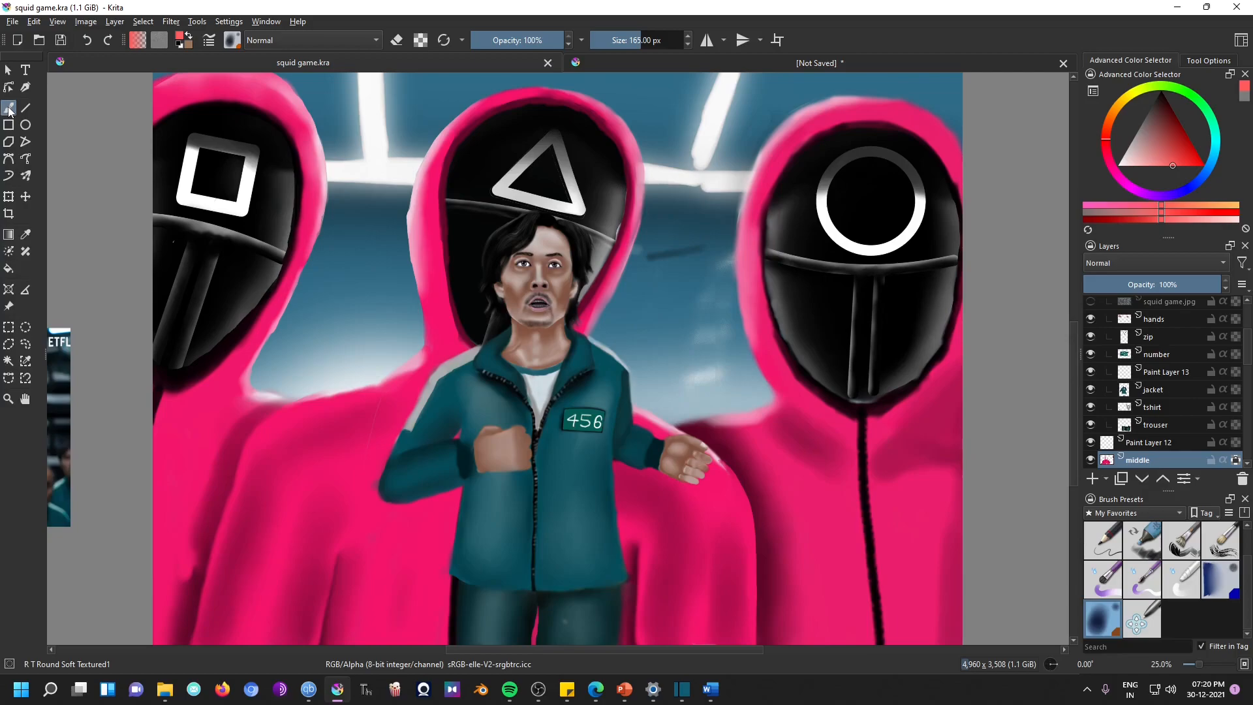
- Add a new paint layer on top and scribble soft red test strokes across the central figure and the circle-masked guard
key("Insert")
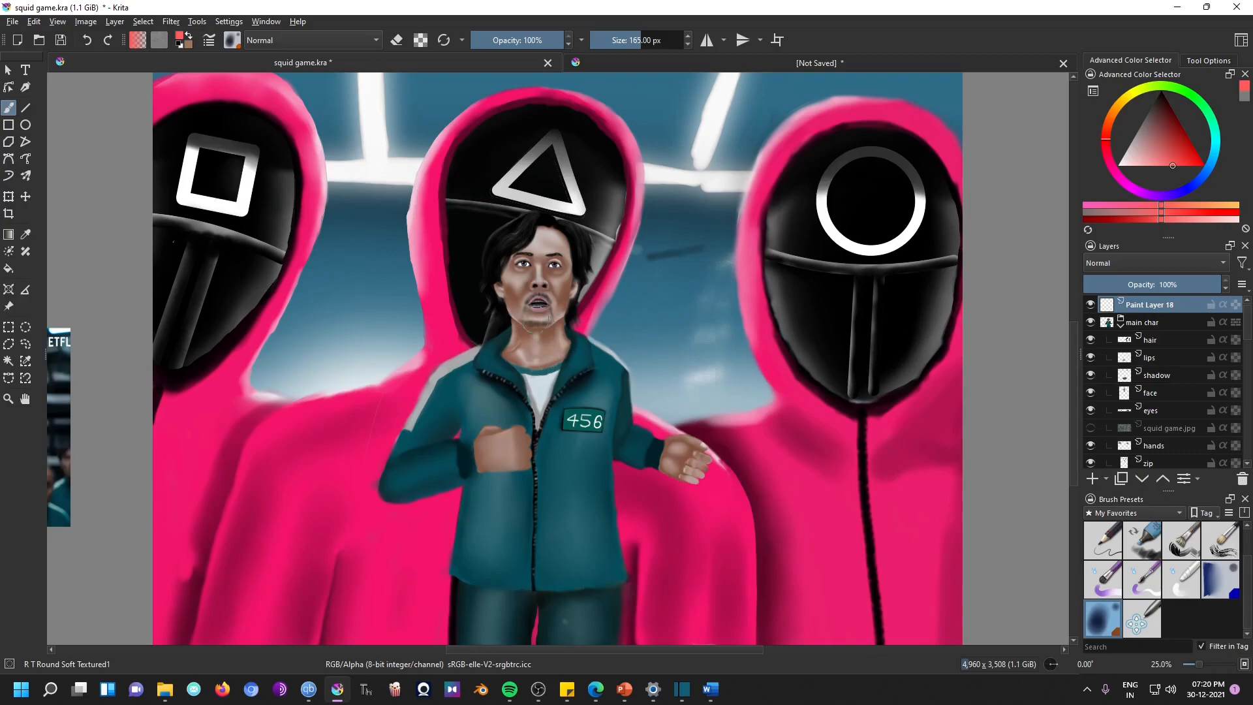
mouse_move(362, 308)
left_mouse_down()
mouse_move(458, 294)
mouse_move(815, 345)
mouse_move(868, 414)
left_mouse_up()
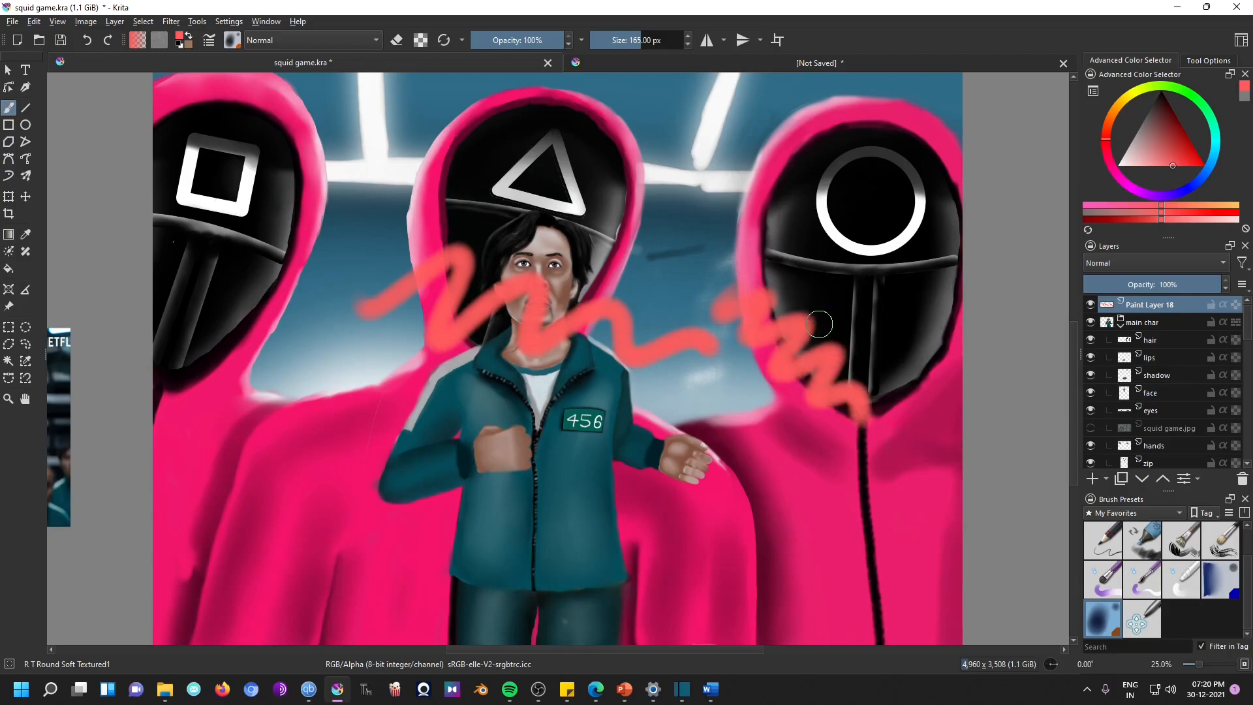
mouse_move(795, 243)
left_mouse_down()
mouse_move(840, 332)
mouse_move(848, 457)
mouse_move(828, 481)
left_mouse_up()
mouse_move(739, 381)
left_mouse_down()
mouse_move(716, 392)
mouse_move(725, 438)
mouse_move(784, 488)
left_mouse_up()
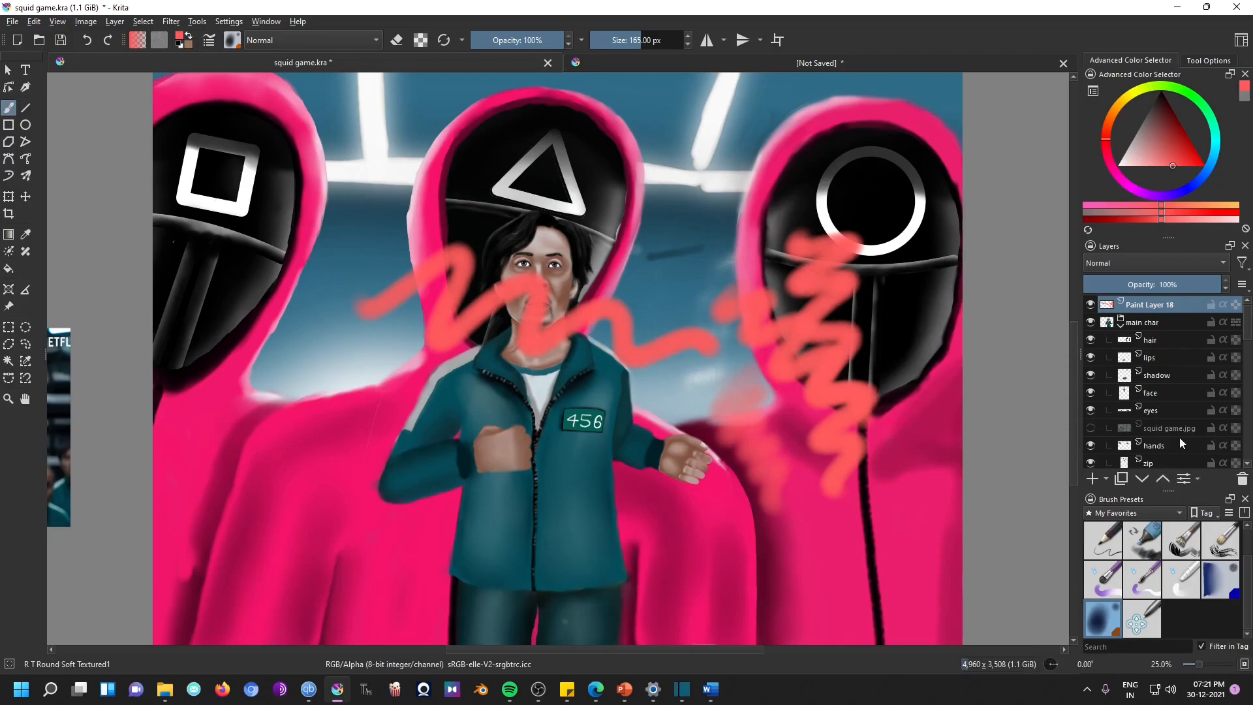
- Select the Bristles-2 Flat Rough brush and scribble textured red zigzags between the central figure and the circle-masked guard
left_click(1181, 541)
mouse_move(688, 219)
left_mouse_down()
mouse_move(656, 279)
mouse_move(715, 334)
left_mouse_up()
mouse_move(689, 218)
left_mouse_down()
mouse_move(692, 412)
mouse_move(796, 442)
left_mouse_up()
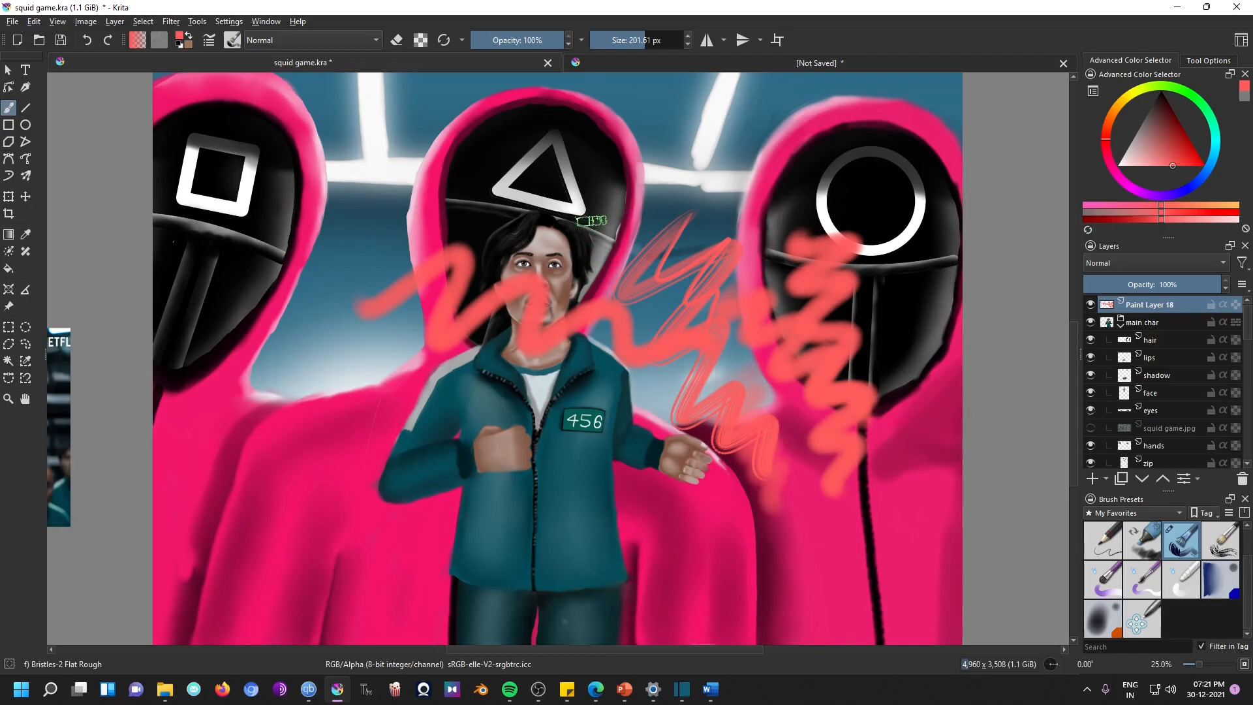
- Turn on eraser mode and erase parts of the red scribbles over the circle-masked guard with the same bristle brush
left_click(398, 41)
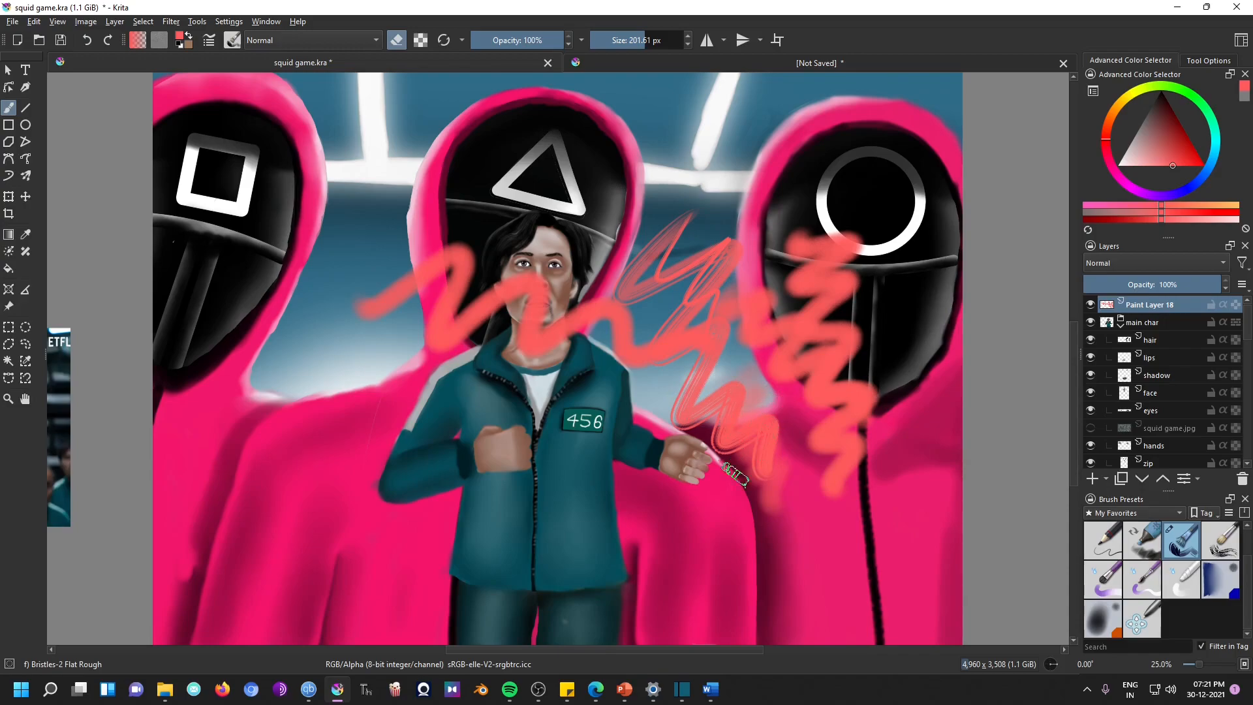
mouse_move(742, 451)
left_mouse_down()
mouse_move(811, 373)
mouse_move(780, 424)
mouse_move(845, 357)
mouse_move(809, 405)
mouse_move(873, 356)
mouse_move(808, 438)
mouse_move(876, 383)
mouse_move(806, 476)
mouse_move(903, 384)
mouse_move(886, 391)
mouse_move(825, 495)
mouse_move(865, 445)
left_mouse_up()
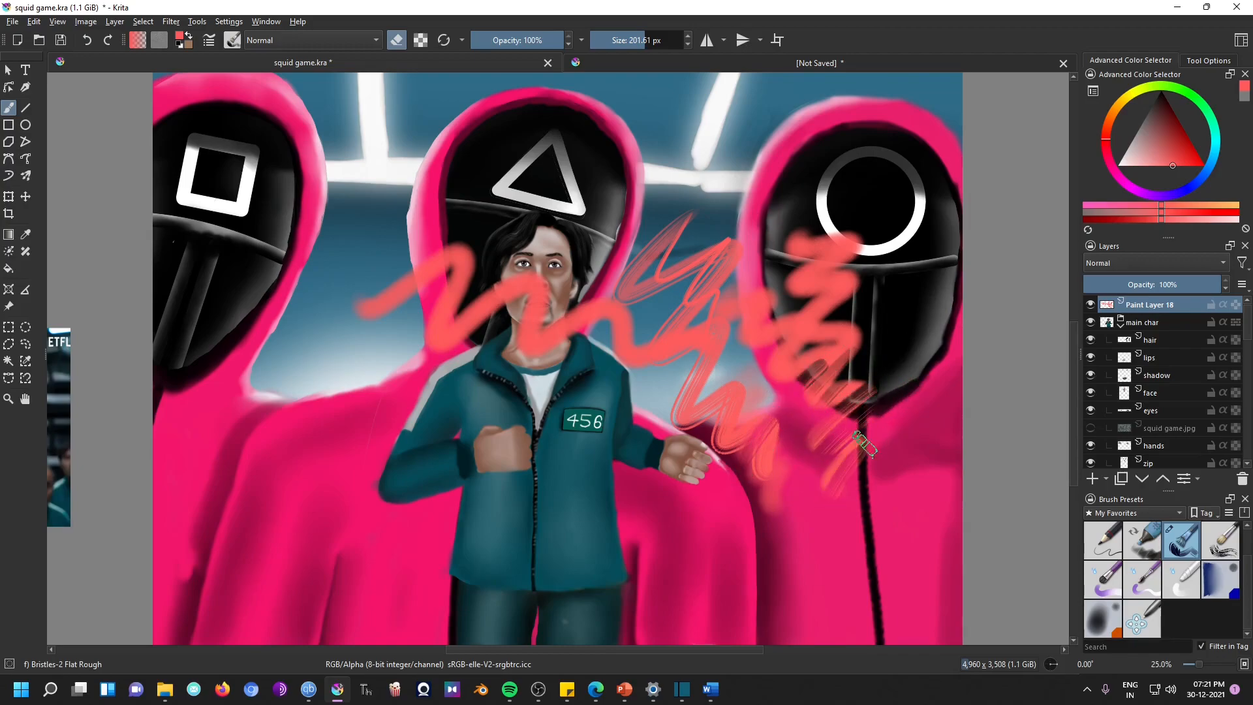
mouse_move(789, 380)
left_mouse_down()
mouse_move(809, 348)
mouse_move(789, 384)
mouse_move(862, 320)
left_mouse_up()
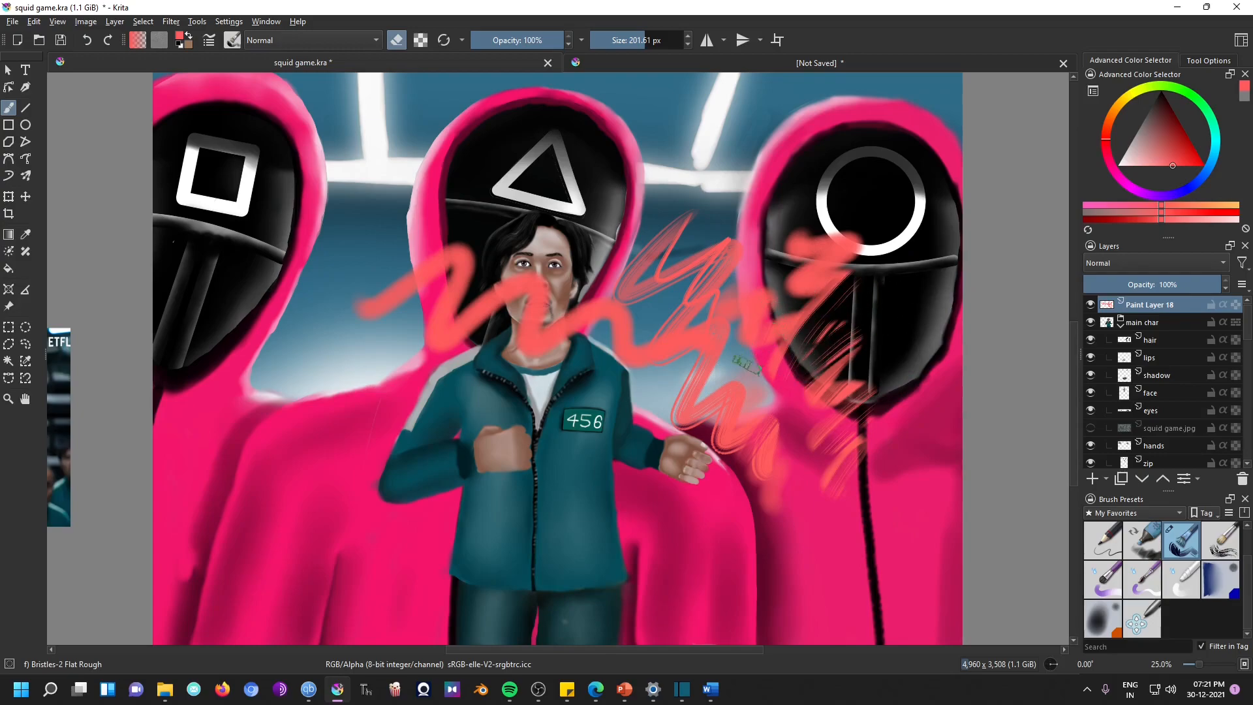
mouse_move(840, 247)
left_mouse_down()
mouse_move(798, 289)
mouse_move(791, 325)
left_mouse_up()
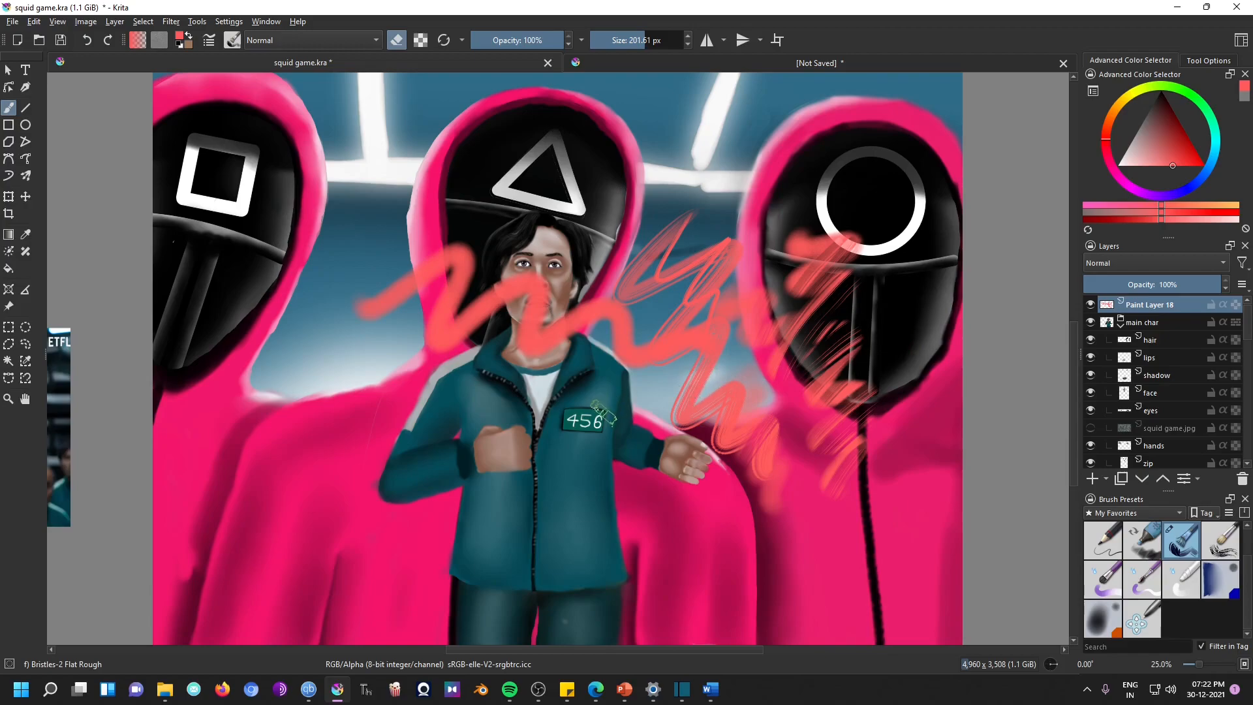
- Enlarge the bristle brush, paint broad red strokes over the jacket and pink suits, and add a 373.69 px zigzag reaching the circle mask
left_click_drag(604, 422, 816, 422)
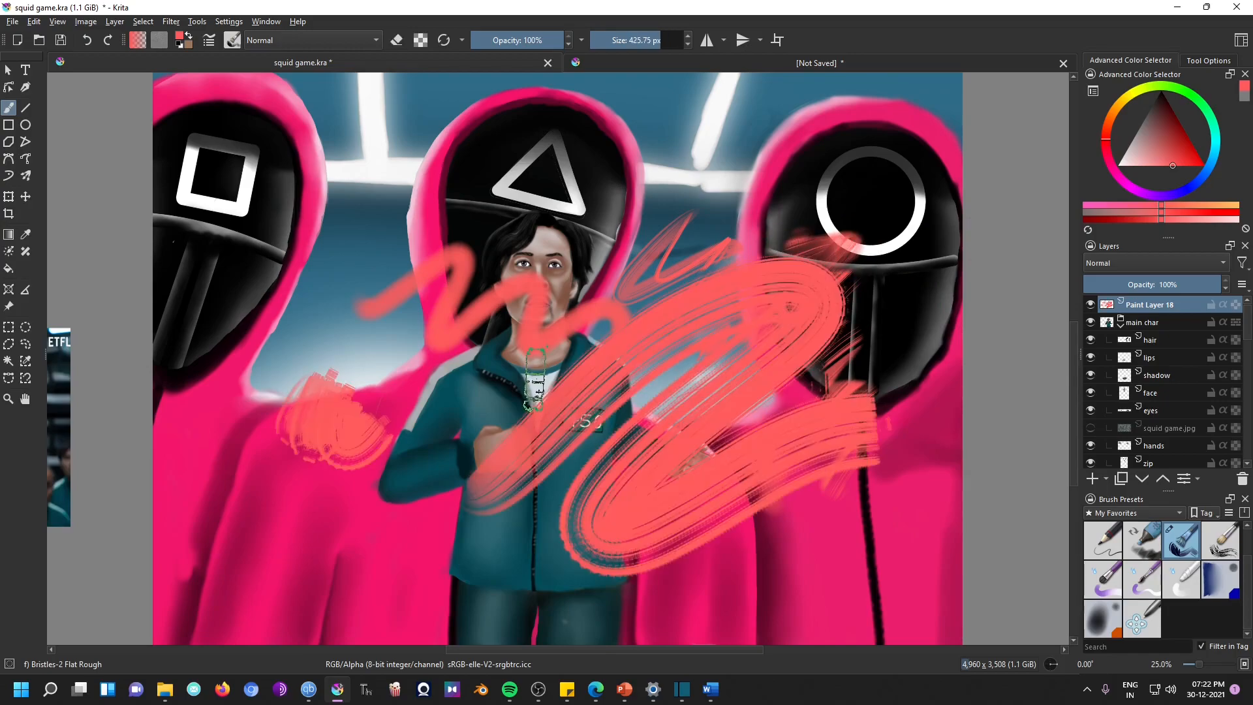
key("bracketleft")
key("bracketright")
key("bracketright")
key("bracketright")
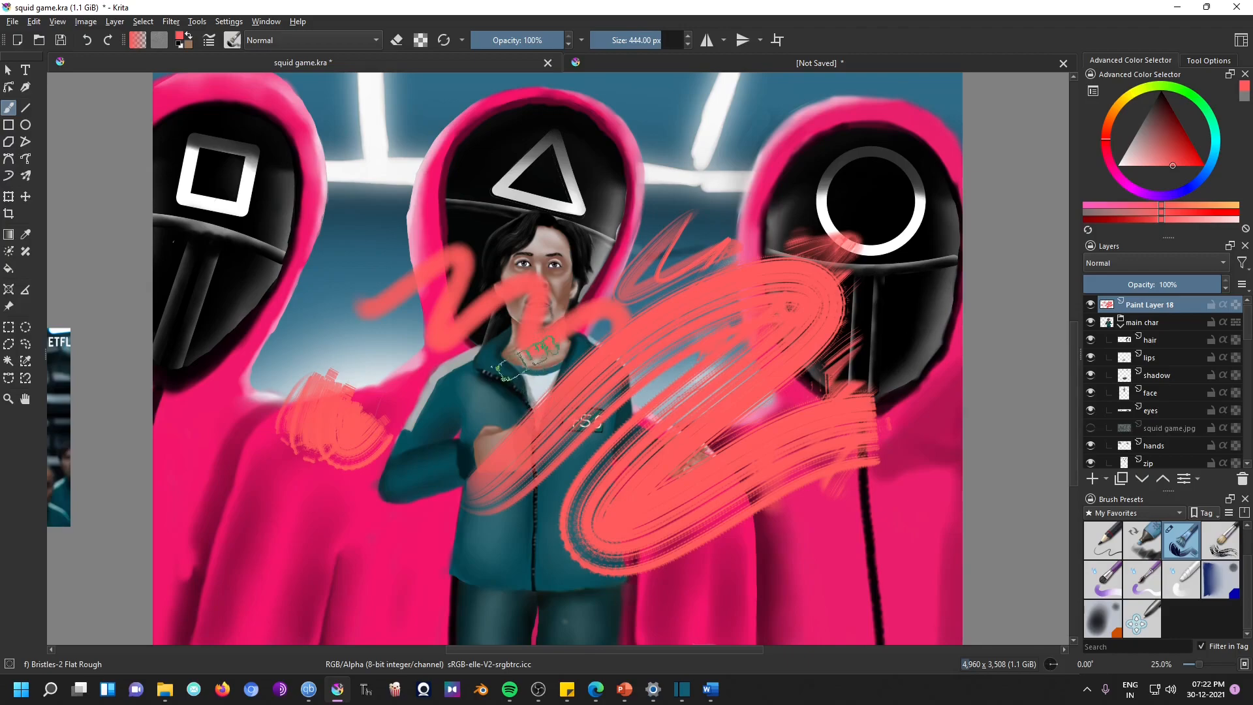
mouse_move(625, 42)
left_mouse_down()
mouse_move(608, 42)
mouse_move(658, 42)
left_mouse_up()
mouse_move(652, 98)
left_mouse_down()
mouse_move(728, 182)
mouse_move(855, 221)
left_mouse_up()
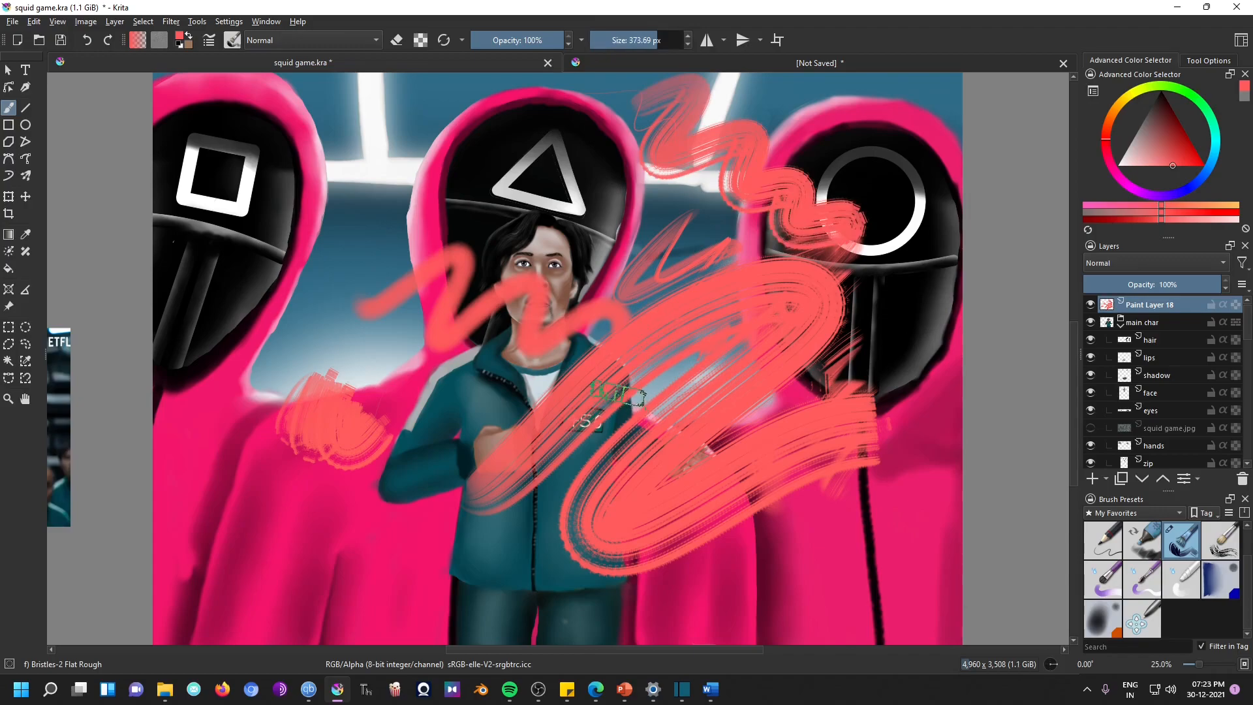
- Reduce the brush size to 9.84 px and paint a thin red squiggle across the mask's circle symbol
right_click(620, 392)
left_click_drag(802, 304, 786, 305)
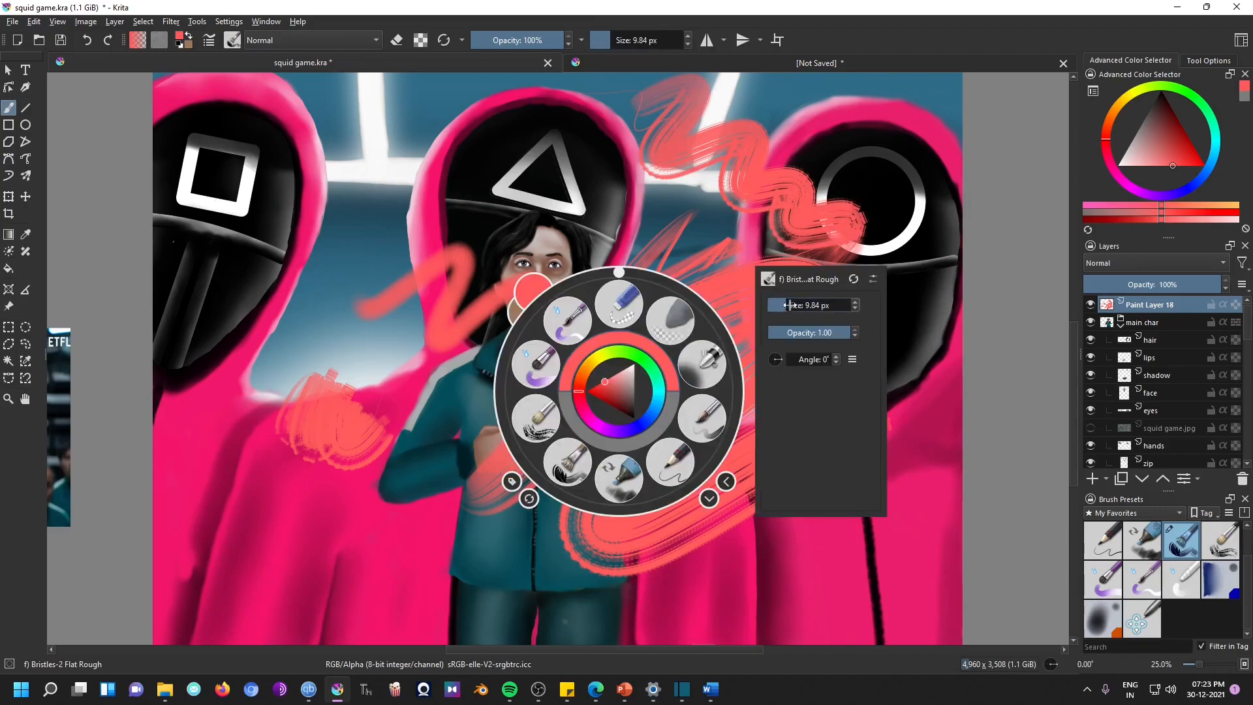
left_click(855, 202)
left_click_drag(853, 203, 903, 275)
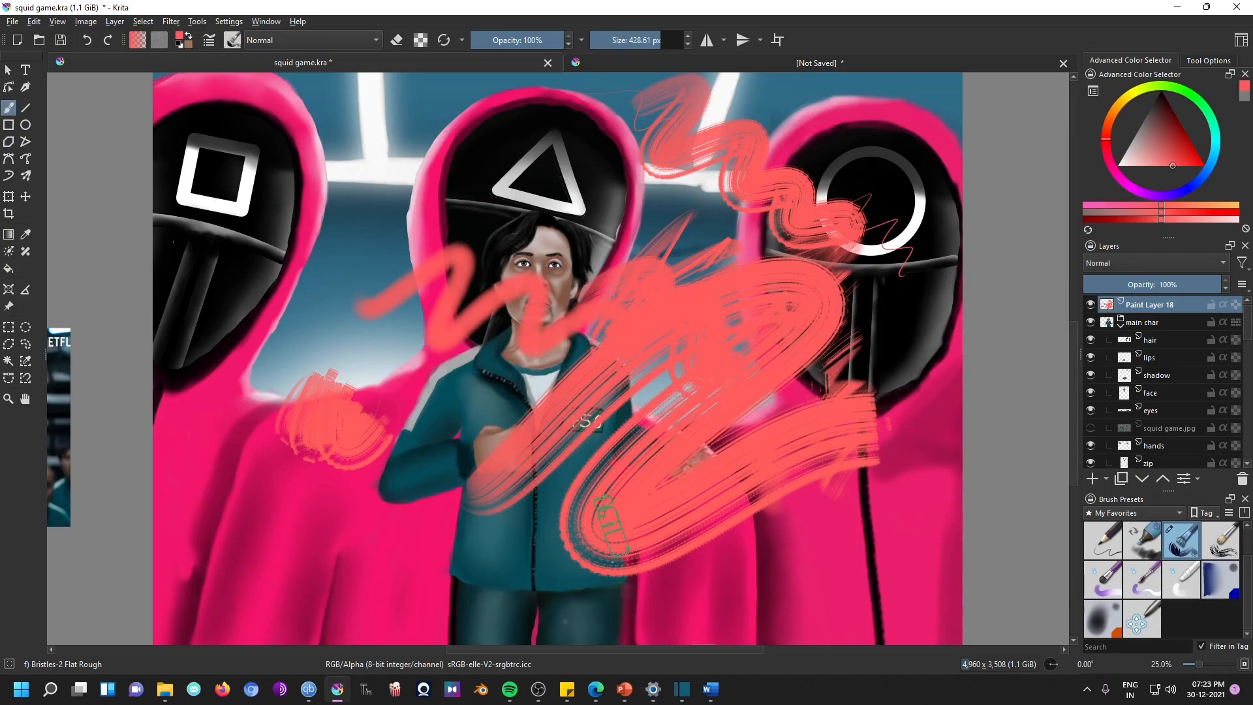
- Examine the painting and its reference pictures up close and from afar, at zoom levels between 12.5% and 50%
left_click(8, 398)
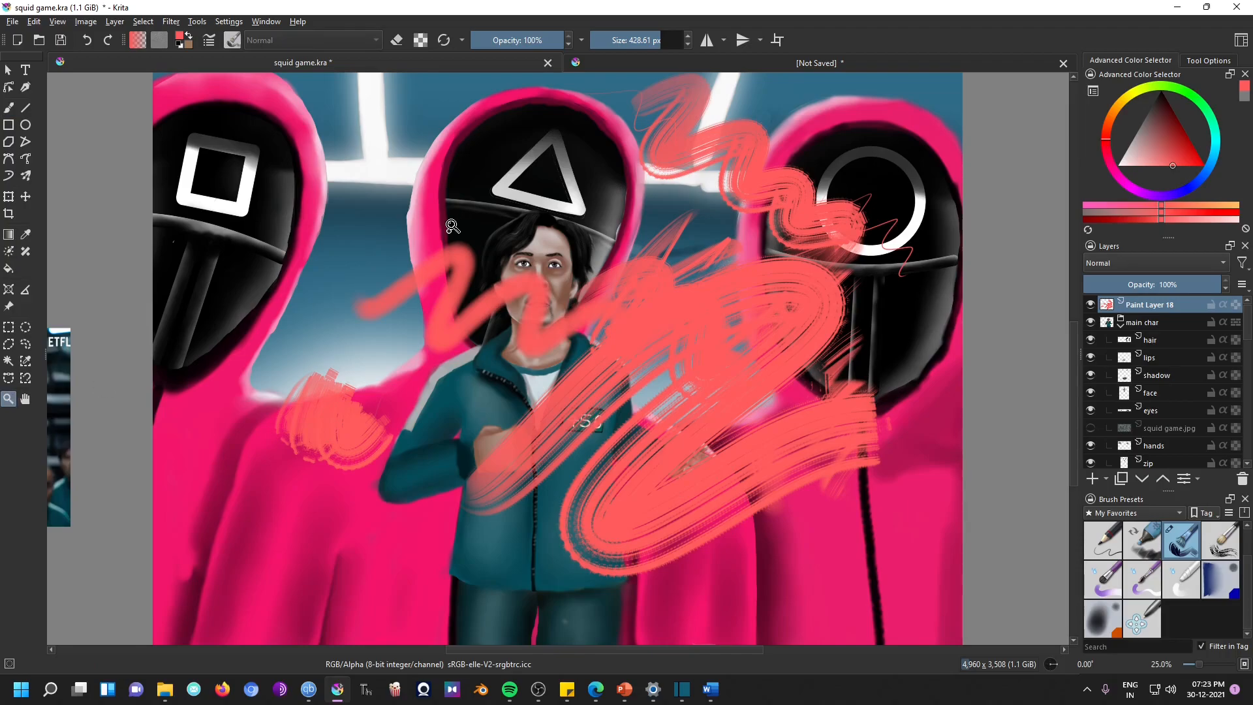
left_click(234, 180)
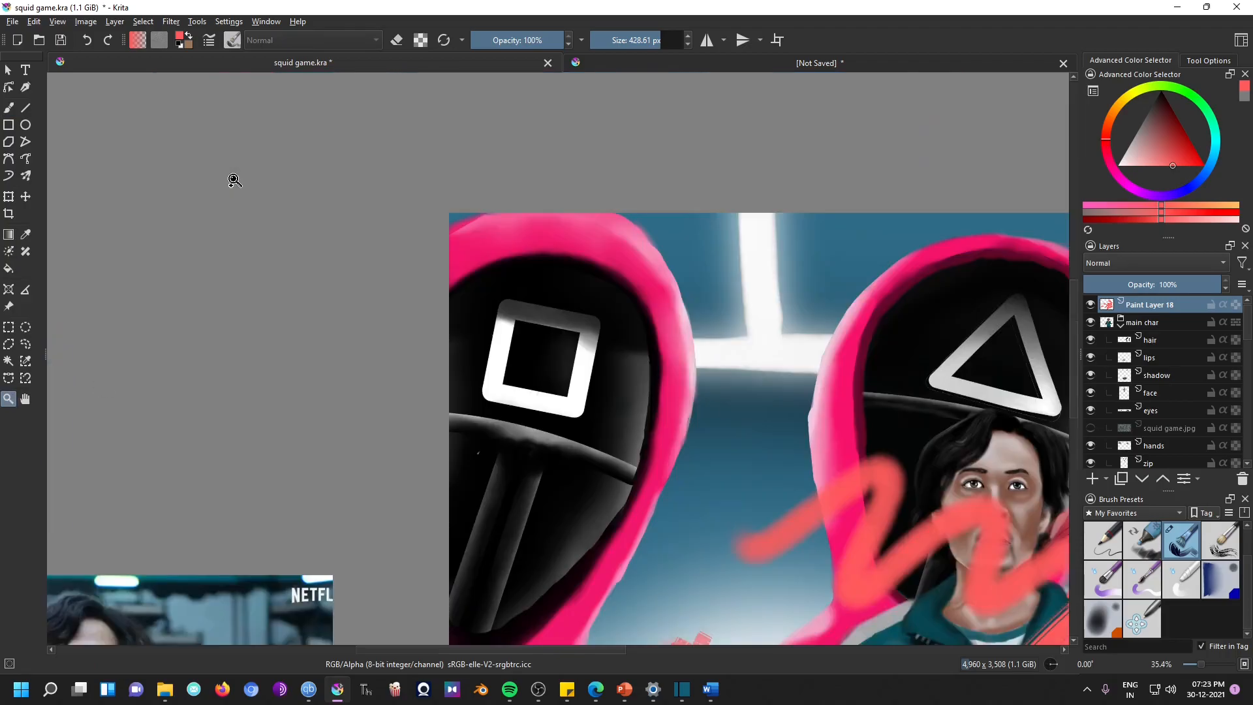
left_click(703, 322)
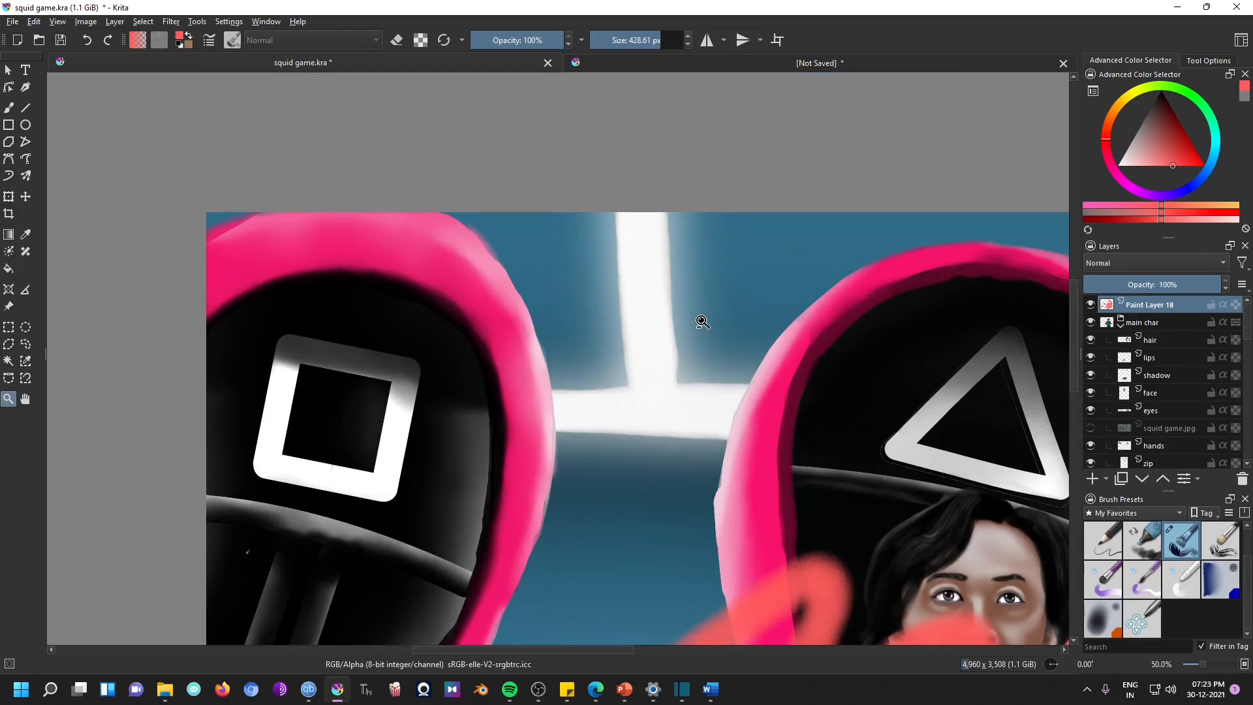
key("minus")
key("minus")
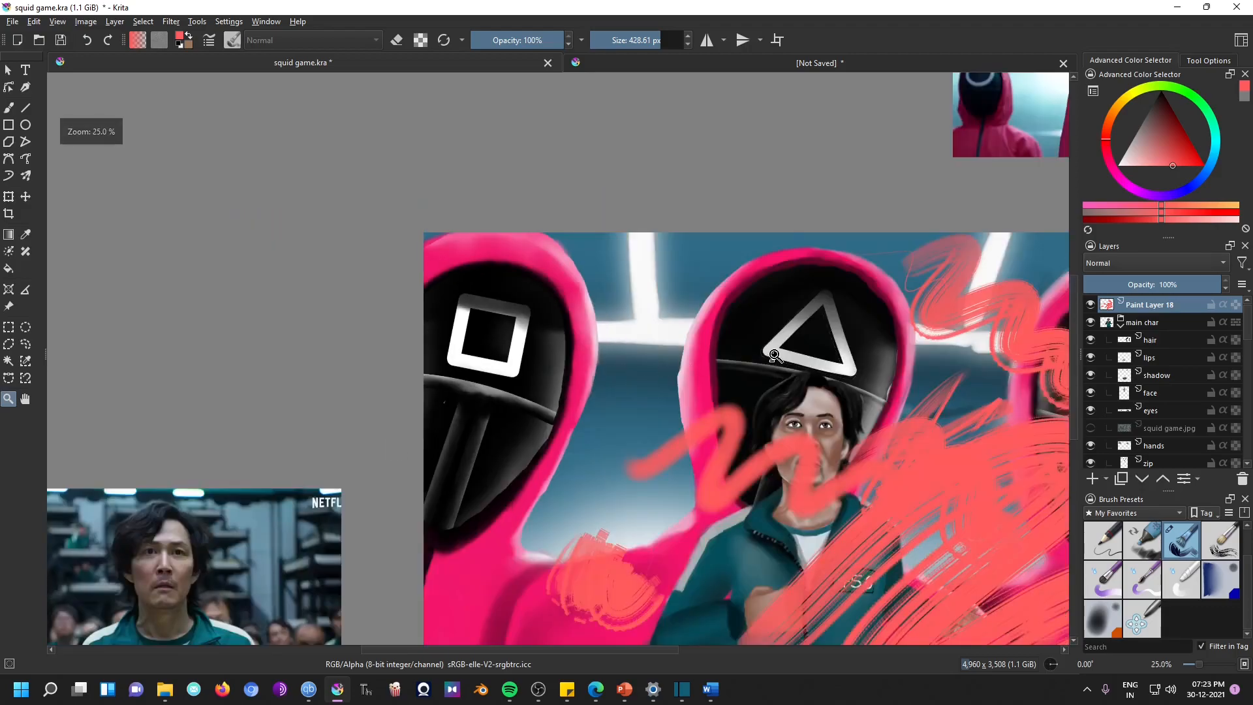
left_click(774, 356, "ctrl")
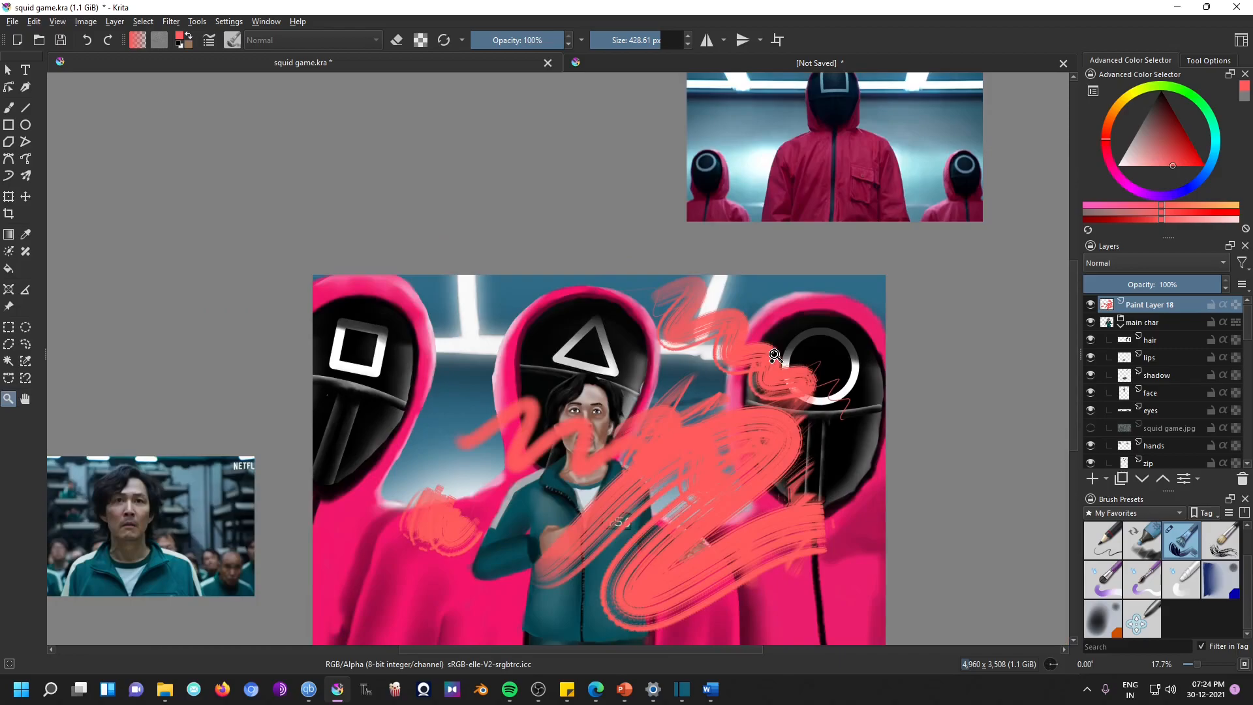
scroll(761, 390, "down", 2)
scroll(761, 389, "up", 3)
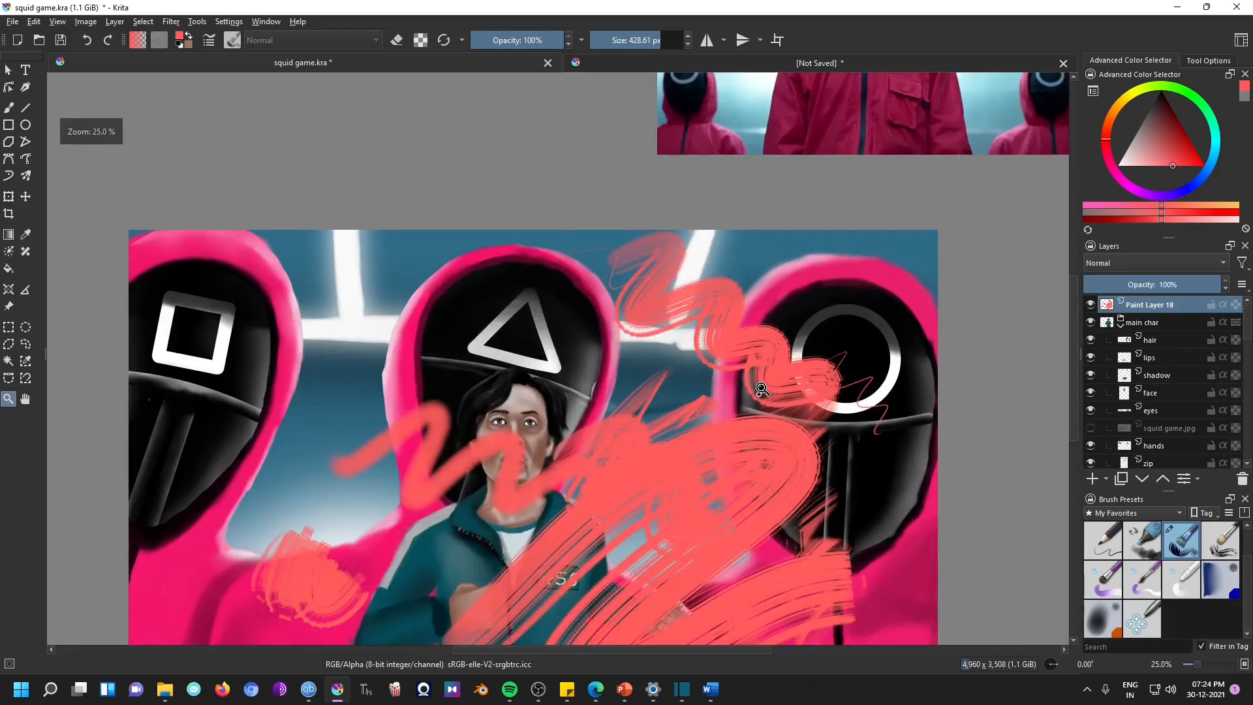
scroll(761, 390, "down", 3)
scroll(761, 390, "up", 2)
scroll(761, 390, "down", 1)
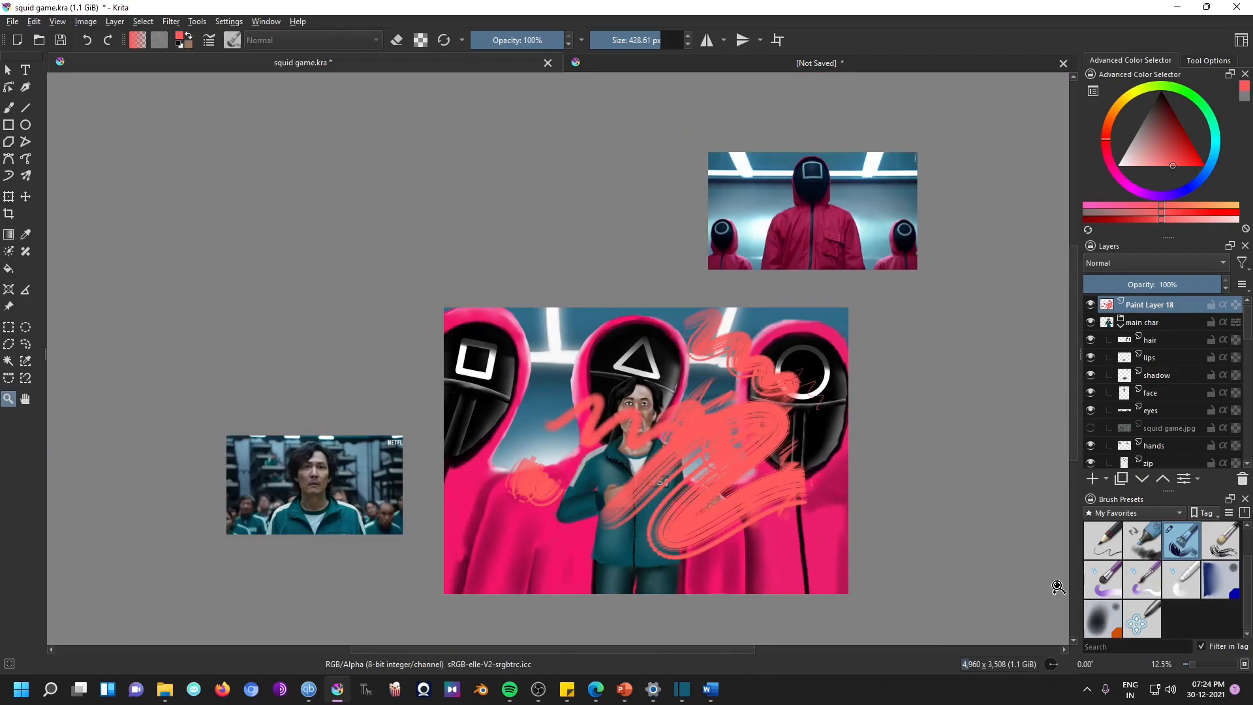
mouse_move(1196, 661)
left_mouse_down()
mouse_move(1209, 667)
mouse_move(1197, 668)
left_mouse_up()
- View the central figure's collar at 100% zoom, and return to the 25% overview
key("2")
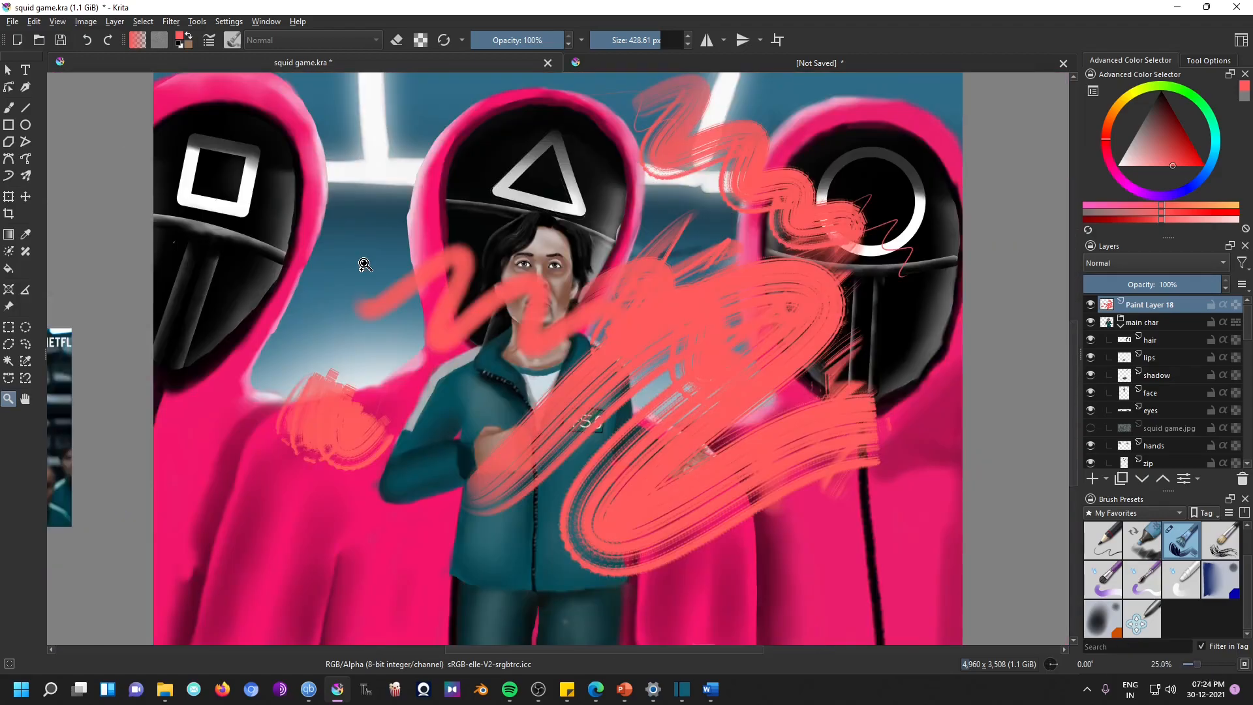
key("1")
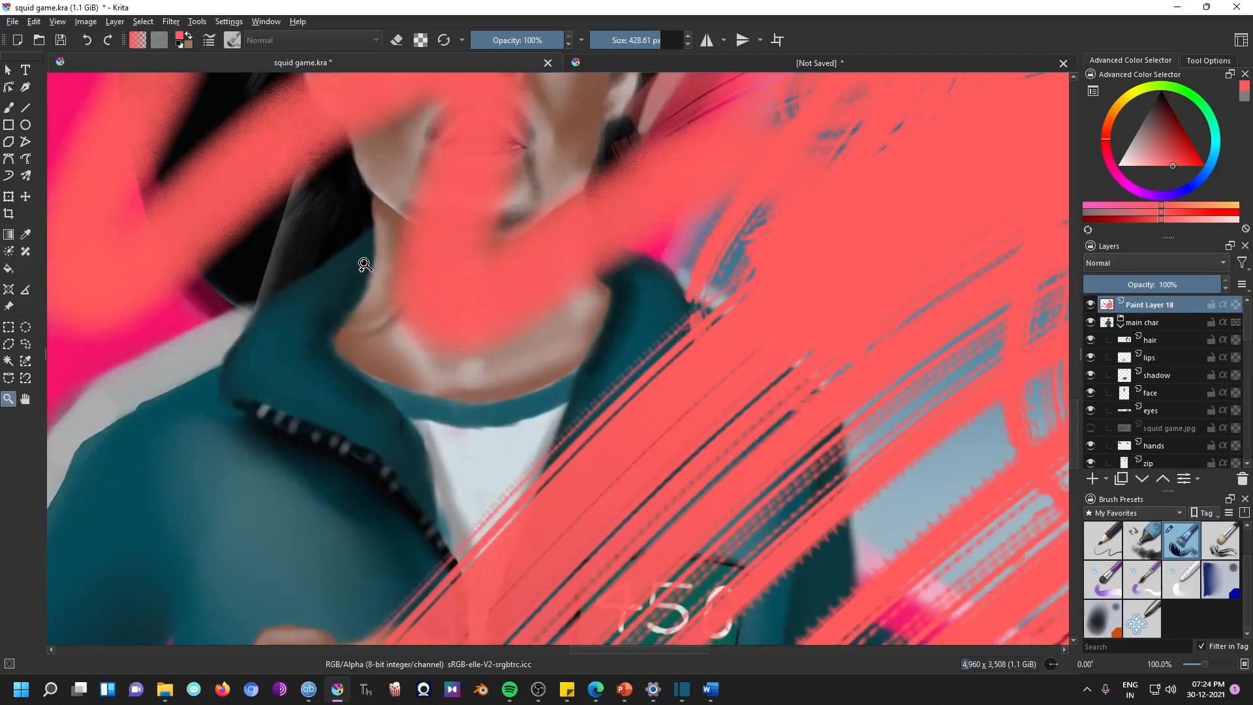
key("2")
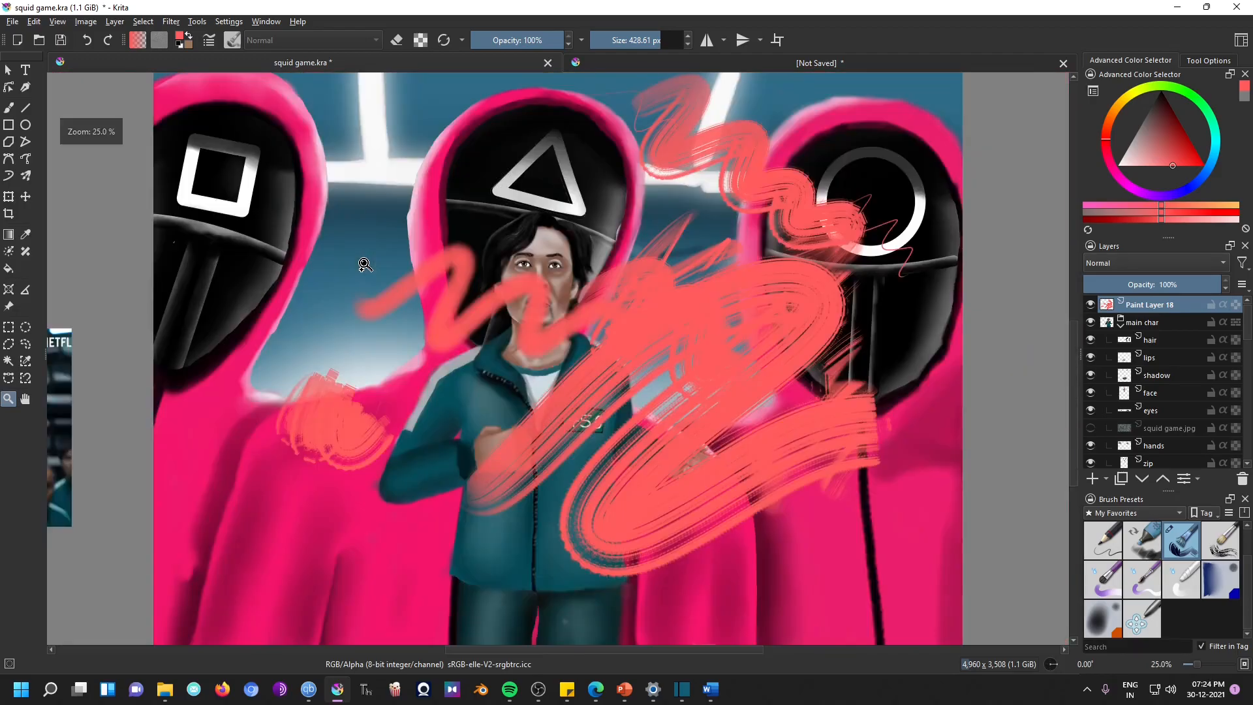
- Pan the canvas around the central figure, first with the Pan tool and again with the Freehand Brush active
left_click(24, 399)
mouse_move(529, 253)
left_mouse_down()
mouse_move(460, 313)
mouse_move(663, 273)
mouse_move(574, 229)
mouse_move(546, 257)
mouse_move(548, 244)
left_mouse_up()
key("b")
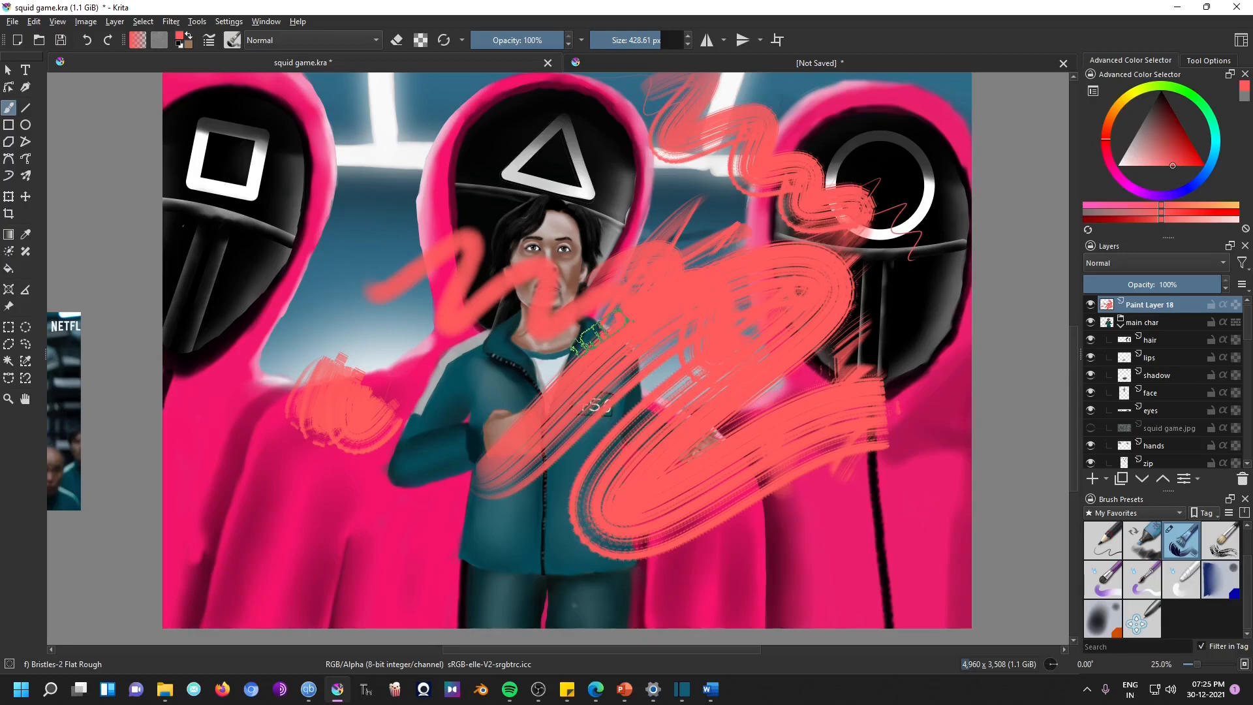
mouse_move(523, 366)
left_mouse_down()
mouse_move(444, 381)
mouse_move(525, 463)
mouse_move(548, 381)
mouse_move(506, 385)
left_mouse_up()
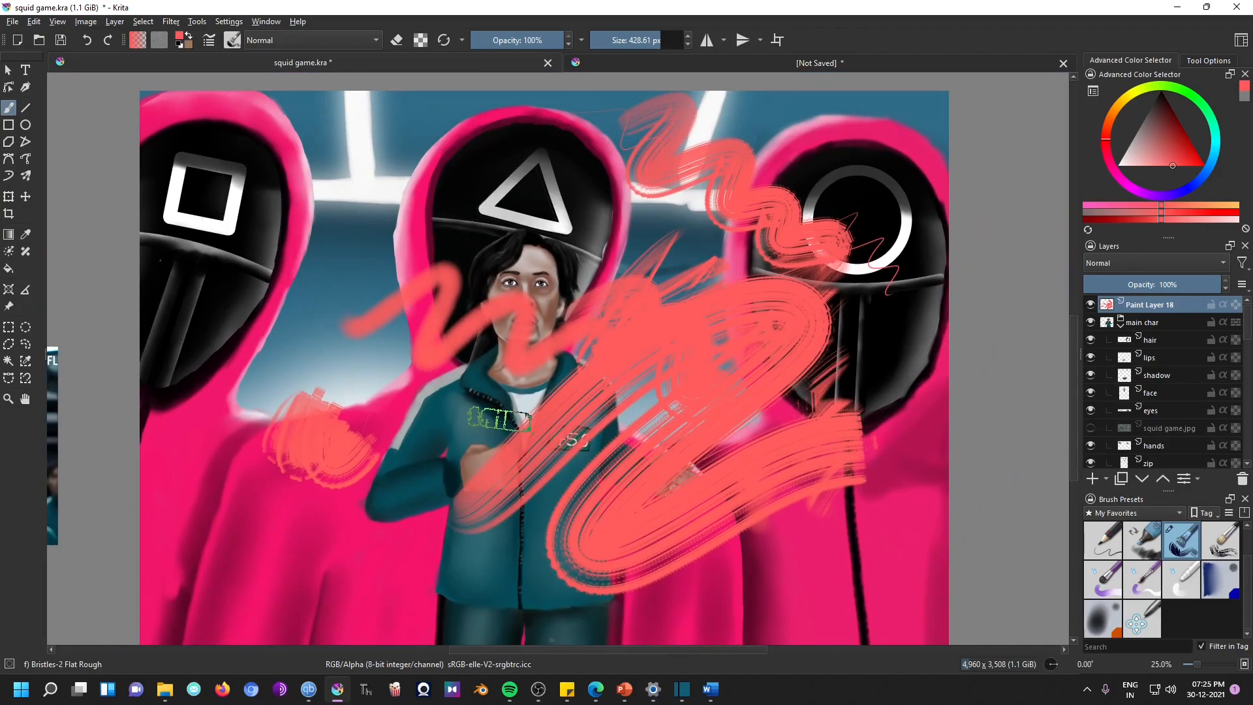
mouse_move(464, 448)
left_mouse_down()
mouse_move(552, 468)
mouse_move(569, 428)
mouse_move(515, 416)
left_mouse_up()
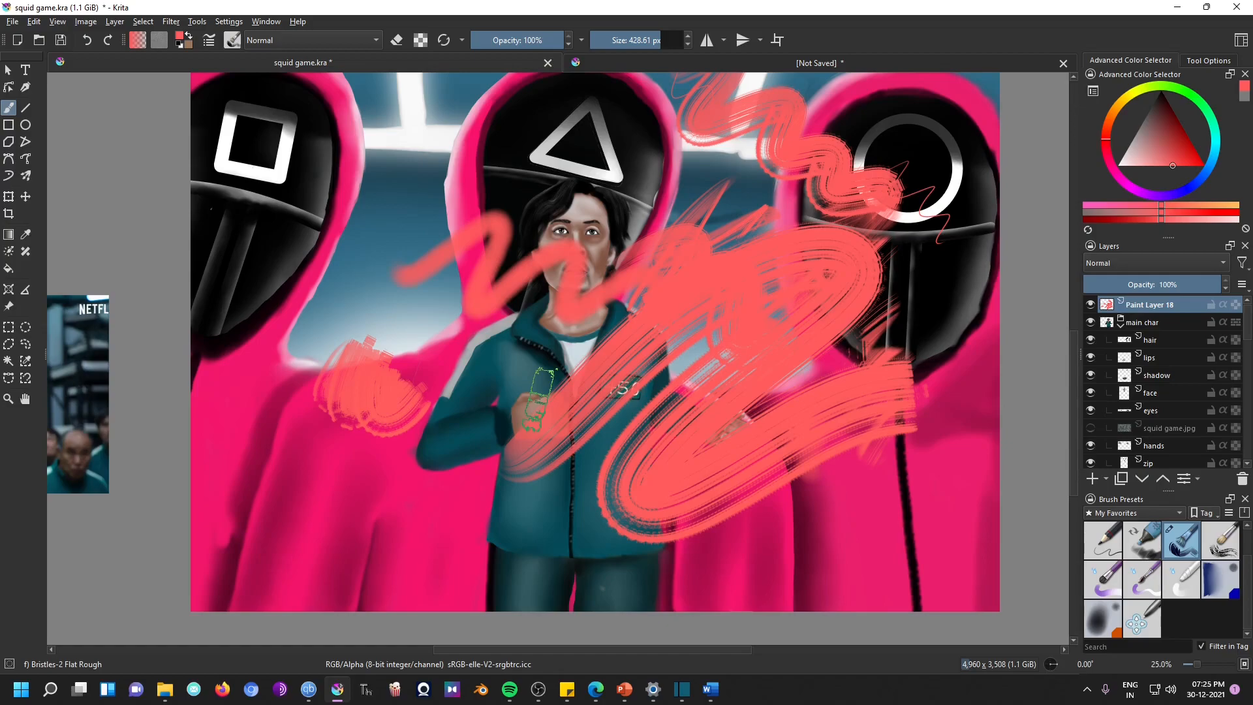
- Rotate the canvas view to about 21°, step it back to 6° and forward to 21°, and reset the rotation
mouse_move(596, 351)
left_mouse_down()
mouse_move(593, 378)
mouse_move(613, 319)
mouse_move(608, 366)
left_mouse_up()
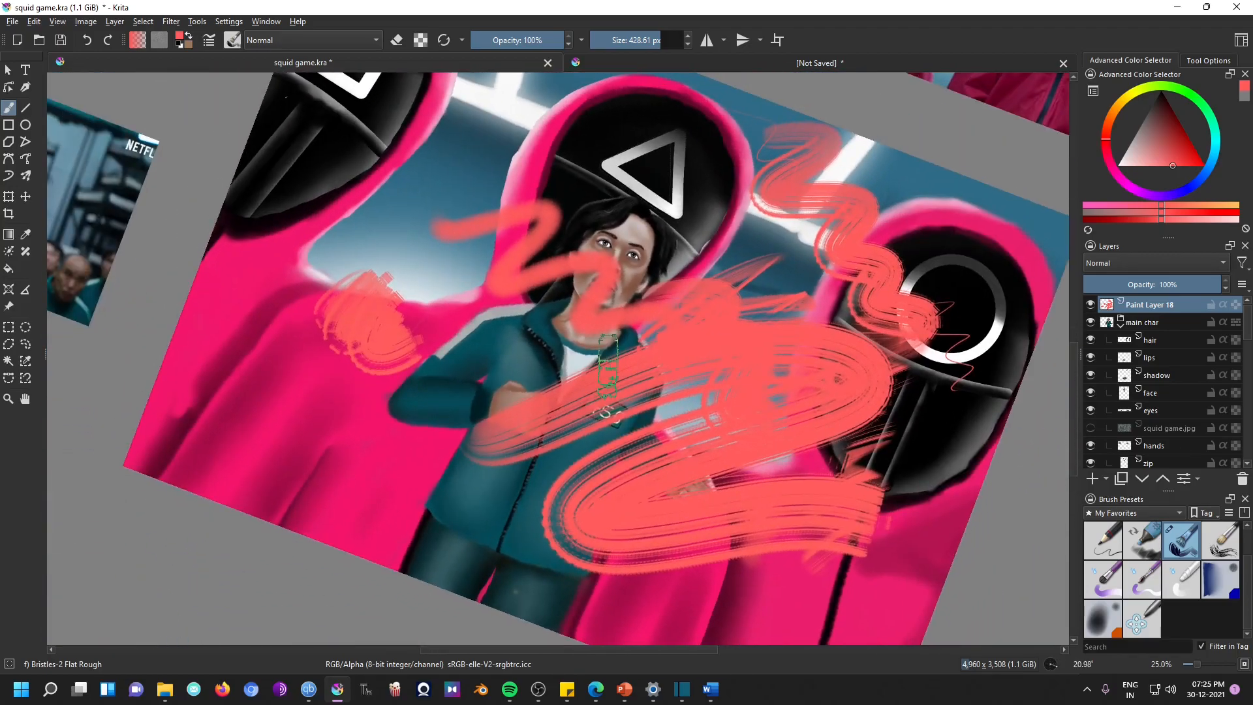
key("4")
key("4")
key("4")
key("4")
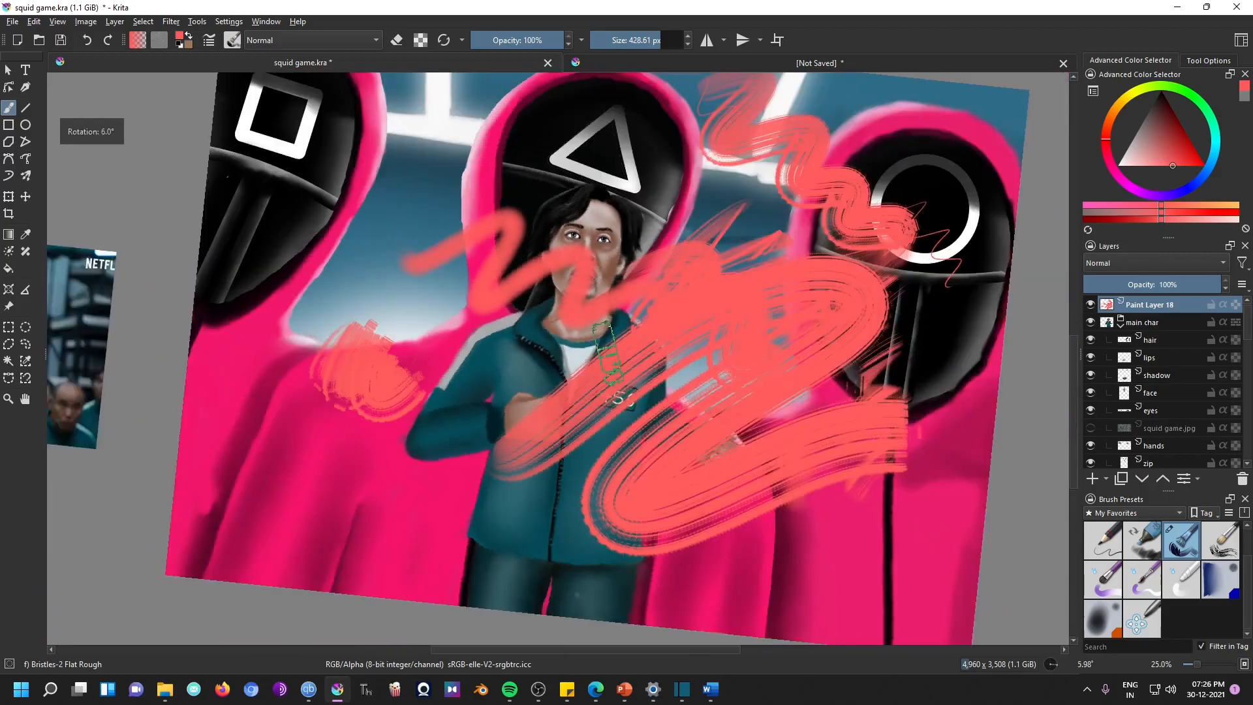
key("6")
key("6")
key("6")
key("6")
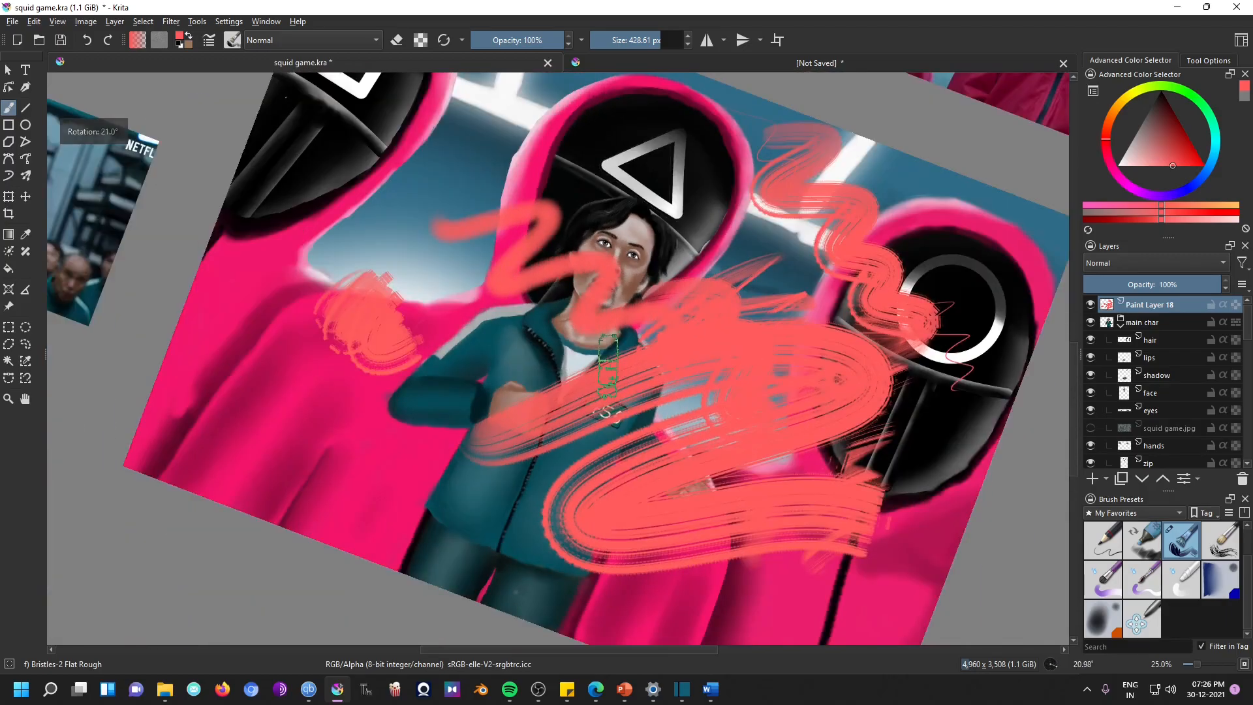
key("5")
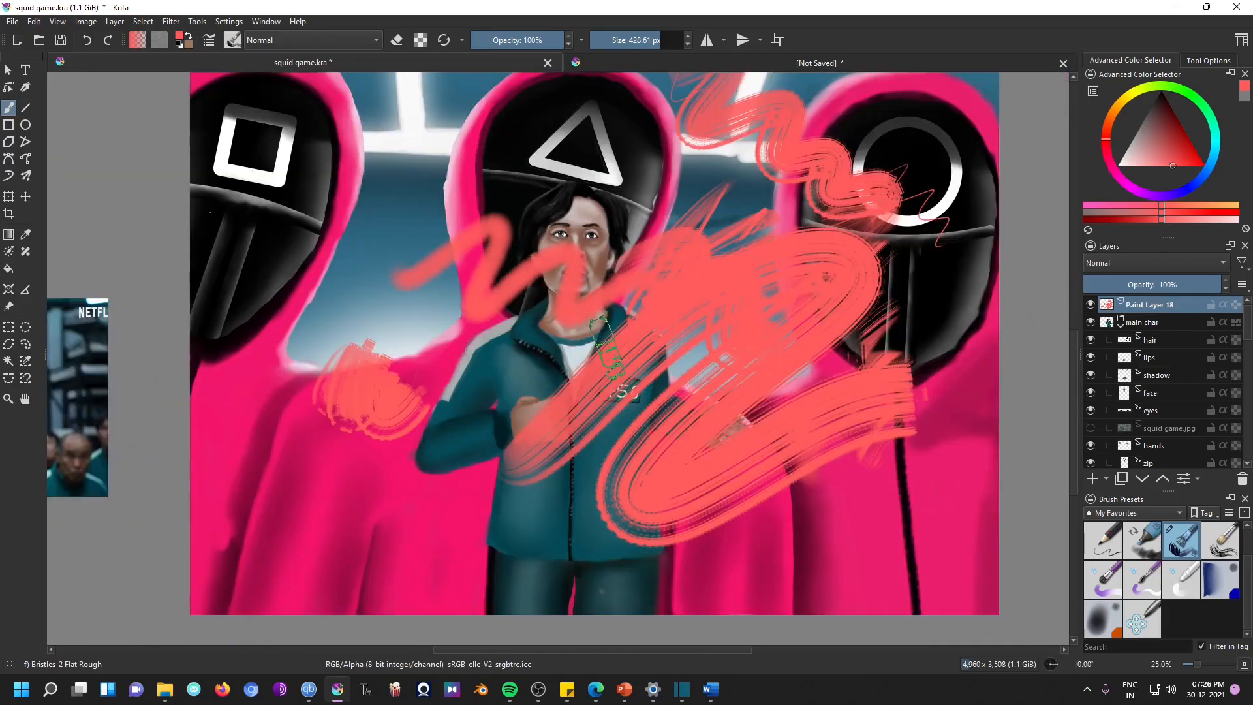
- Rotate the canvas view counterclockwise to -15°, turn it clockwise in steps, and reset the rotation to 0°
key("4")
key("4")
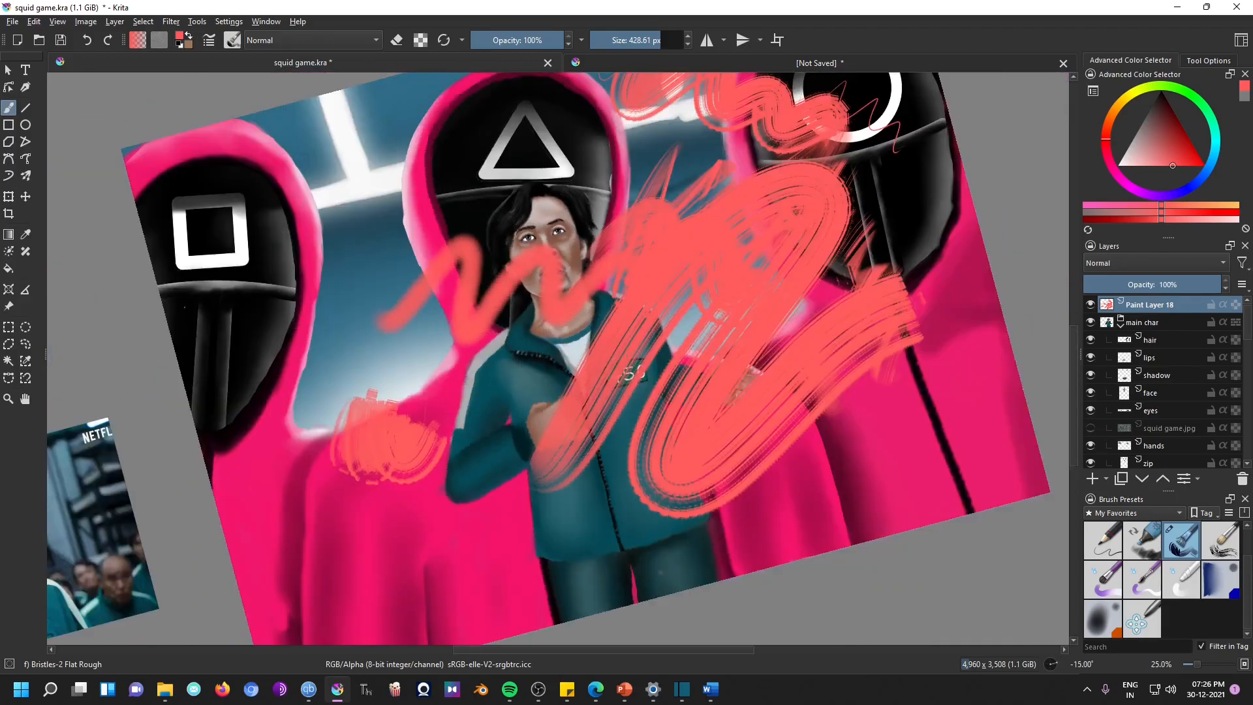
key("6")
key("6")
key("6")
key("6")
key("5")
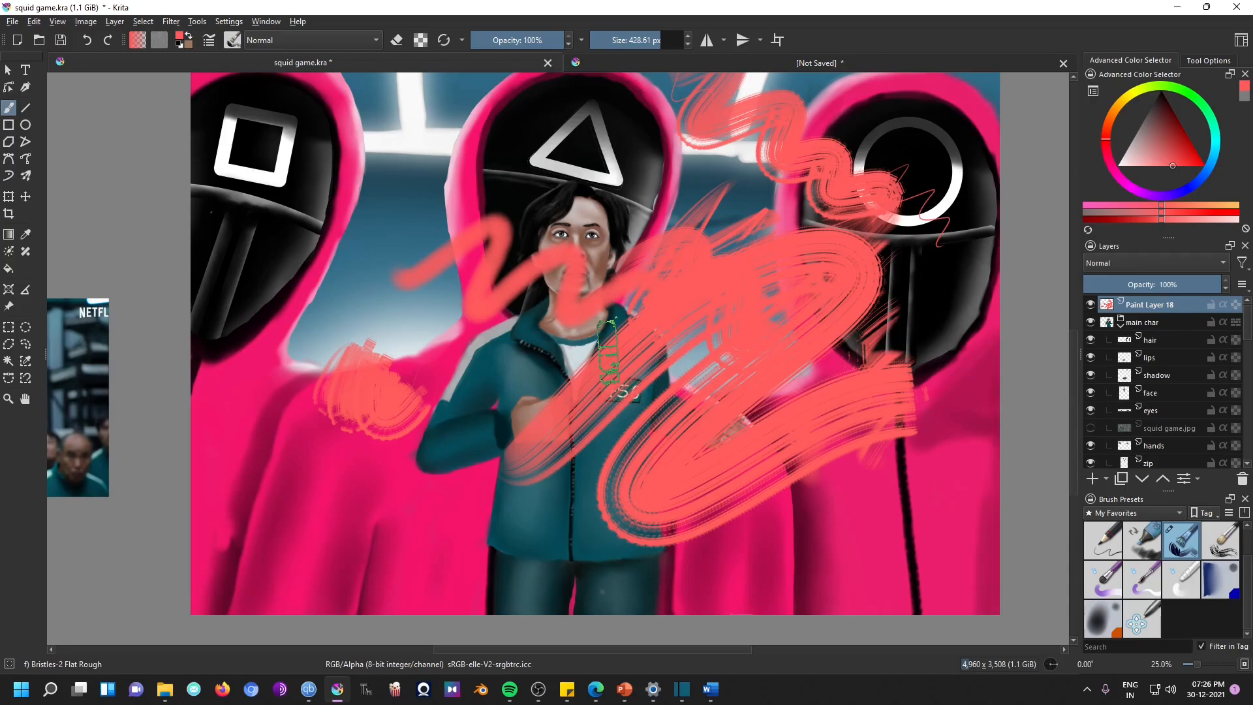
- Mirror the canvas view horizontally to inspect the flipped composition, and restore the original orientation
key("m")
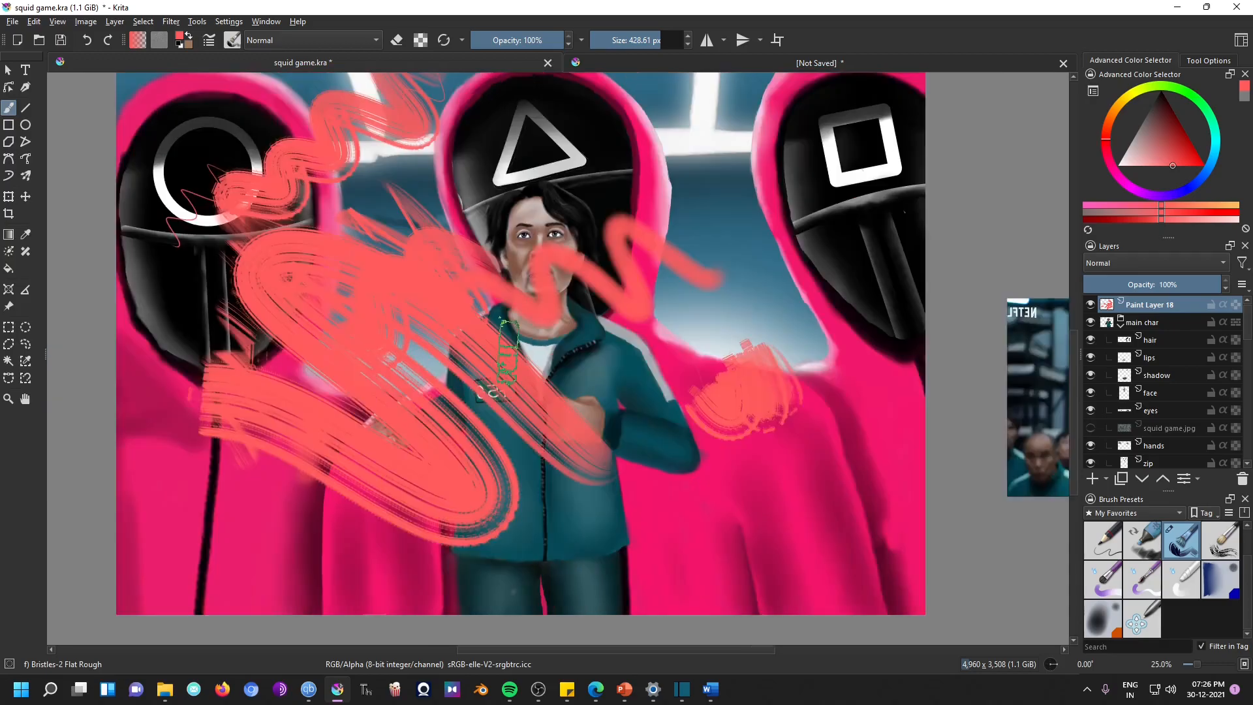
key("m")
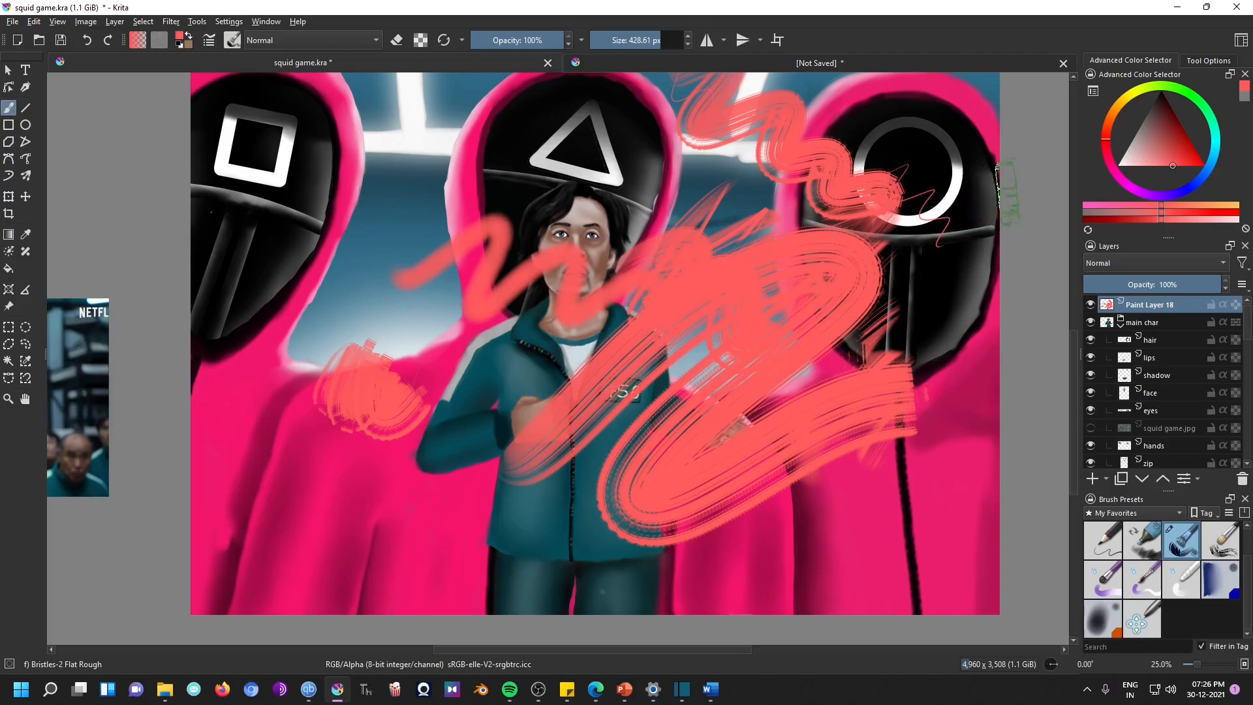
- Set the brush colour to dark blue and paint a zigzag stroke below the circle-masked guard's face
left_click_drag(1212, 150, 1200, 187)
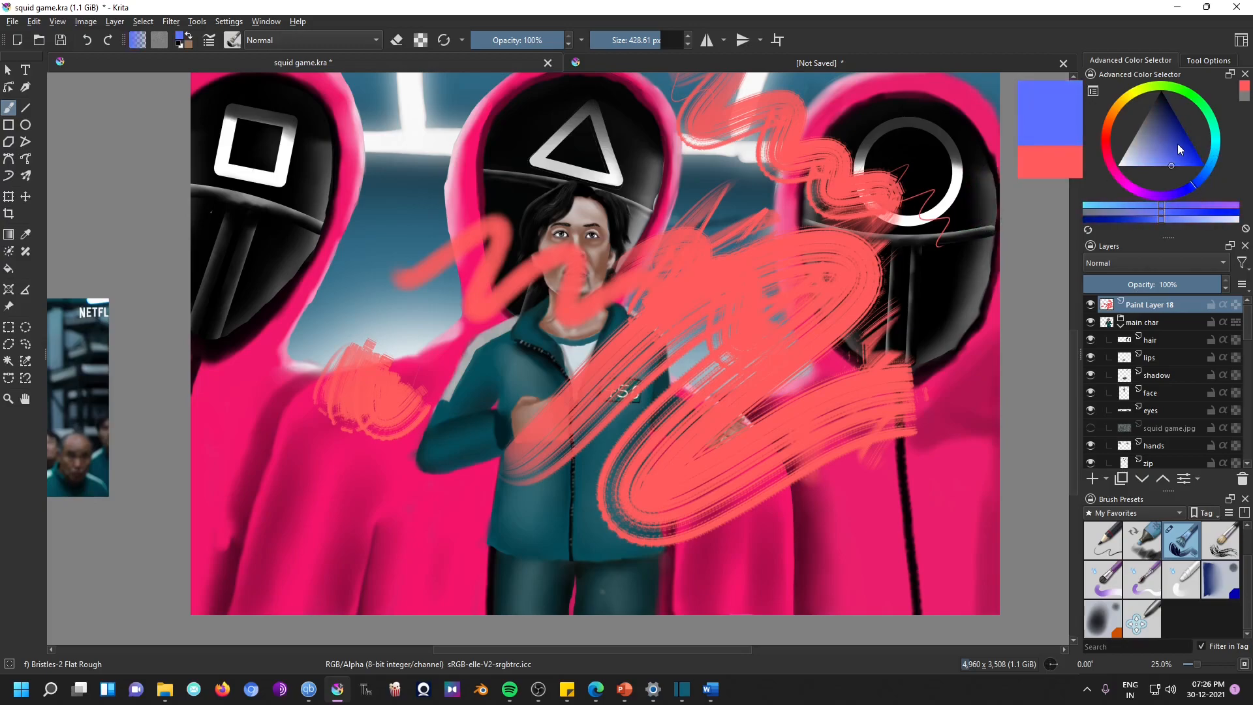
left_click_drag(1180, 143, 1184, 128)
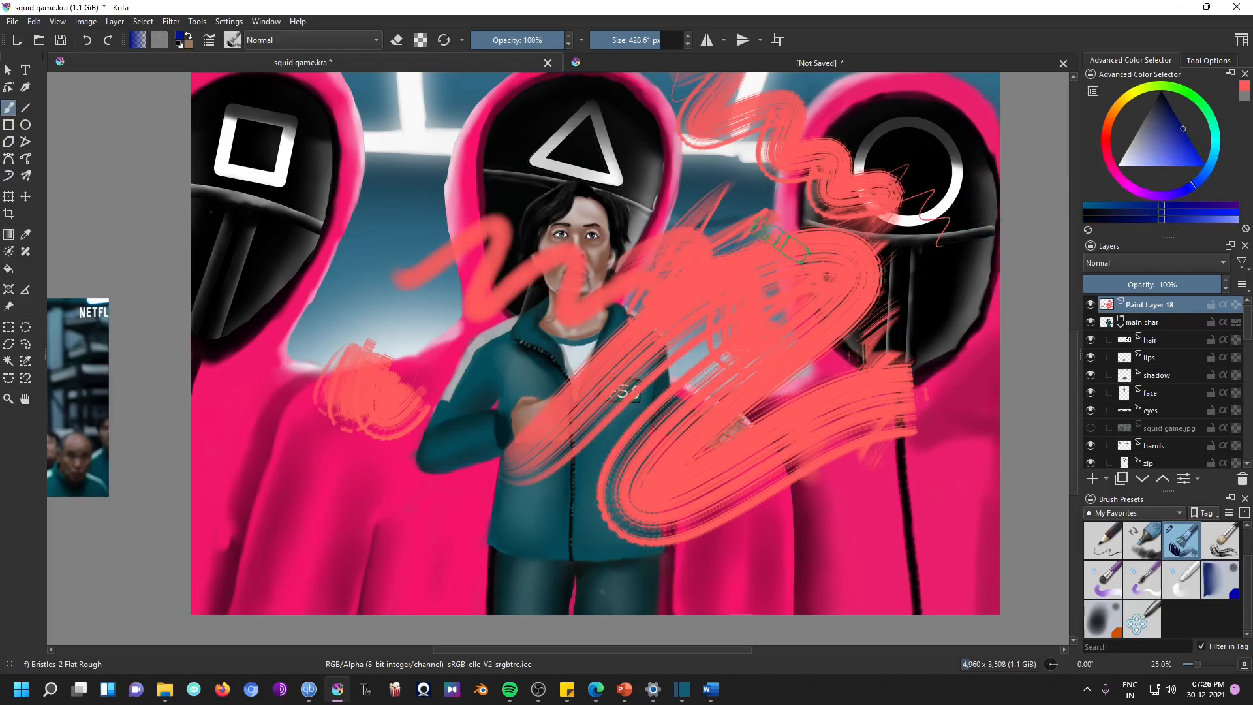
mouse_move(786, 232)
left_mouse_down()
mouse_move(931, 221)
mouse_move(888, 359)
left_mouse_up()
- Switch the brush colour to a lighter blue and paint a long diagonal band across the central character's face
left_click(1167, 166)
left_click_drag(786, 268, 701, 173)
mouse_move(633, 231)
left_mouse_down()
mouse_move(290, 339)
mouse_move(295, 350)
left_mouse_up()
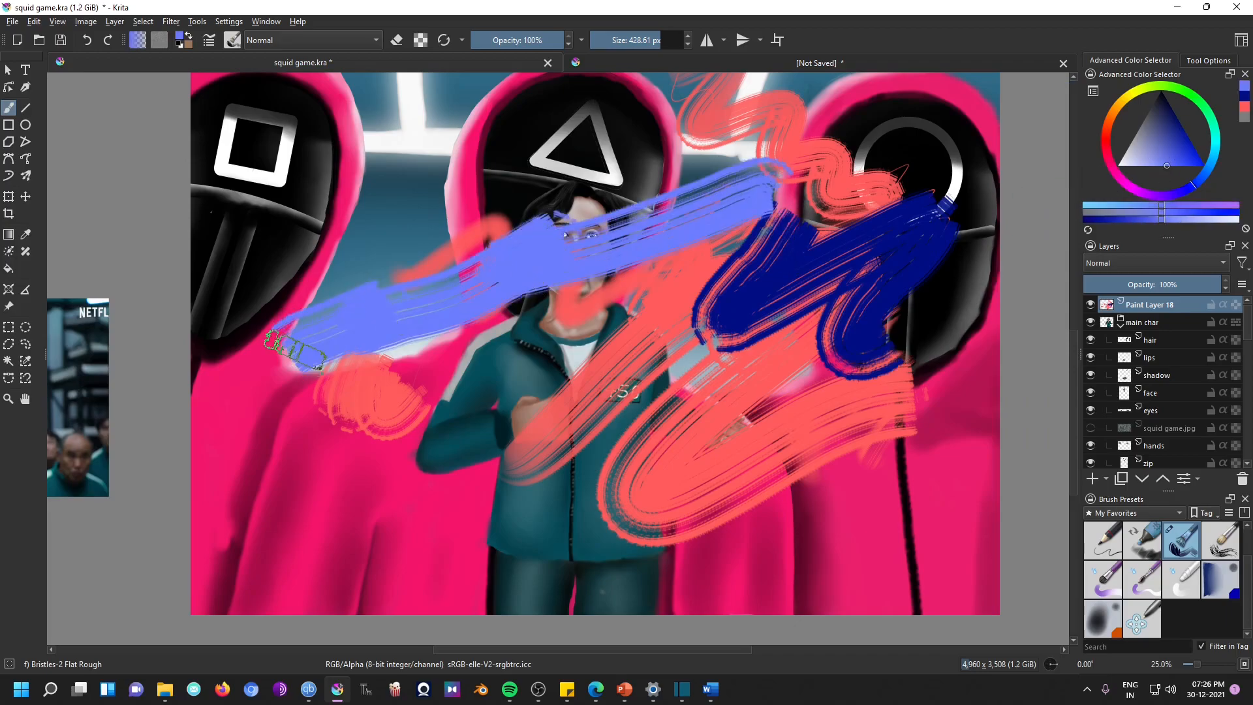
- Open the pop-up palette over the canvas to view its brush presets and colour wheel, and close it
right_click(296, 352)
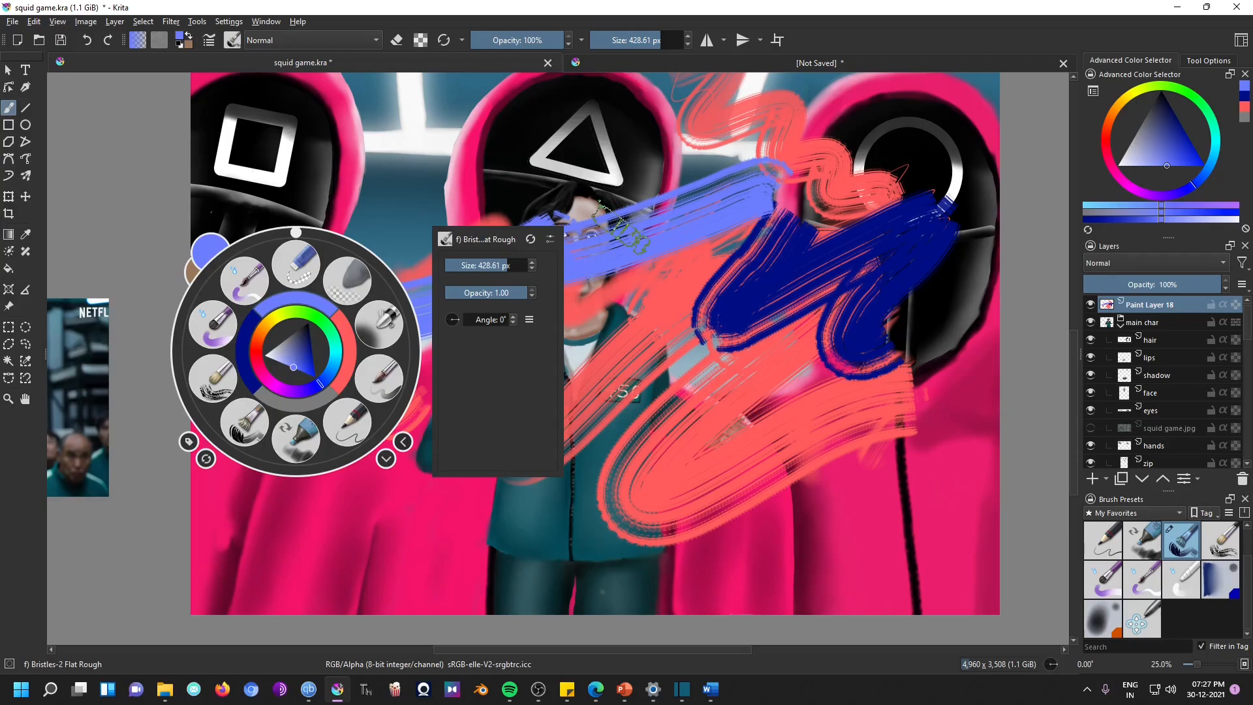
left_click(621, 227)
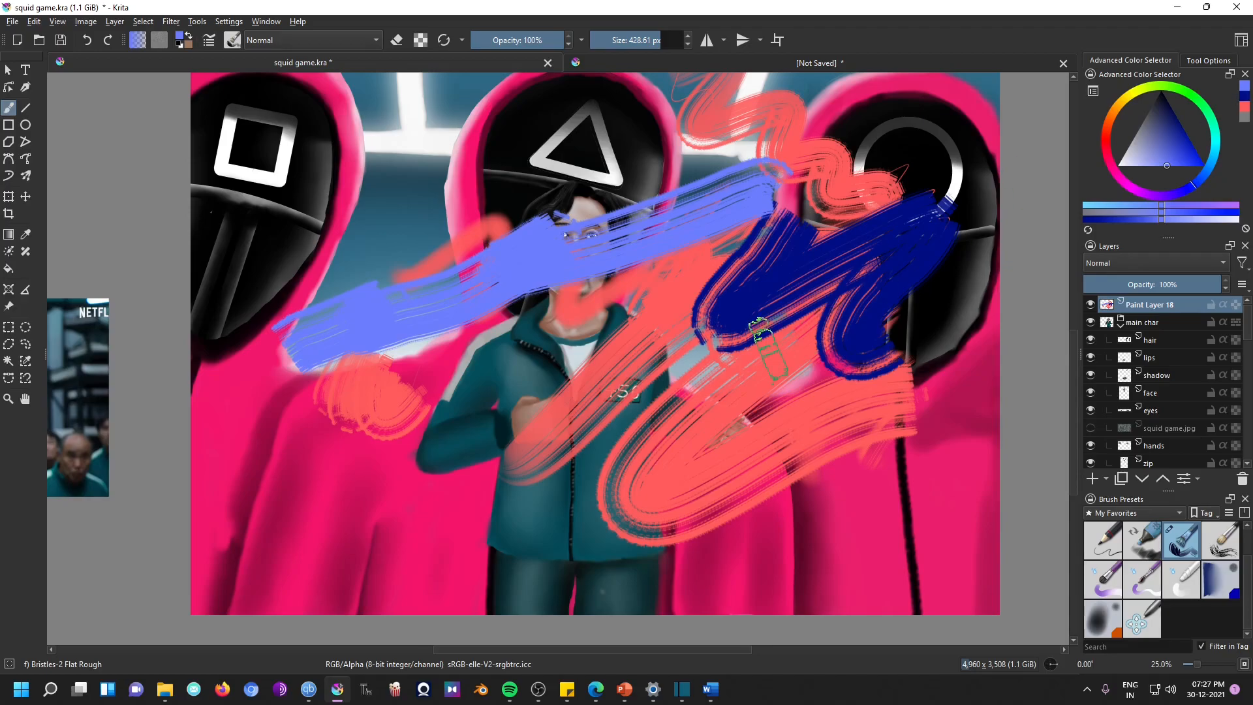
- Sample the pink robe, the light blue band and the coral stroke in turn with the Color Sampler tool
left_click(25, 234)
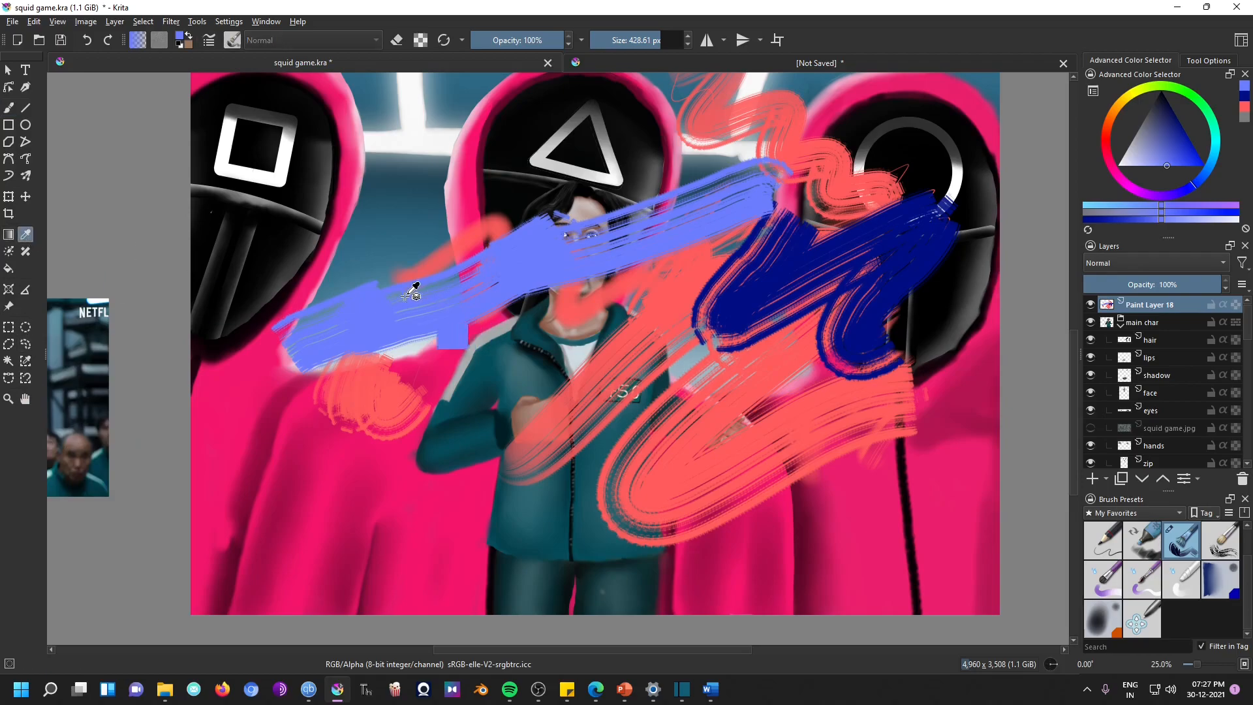
left_click(327, 484)
left_click(327, 484)
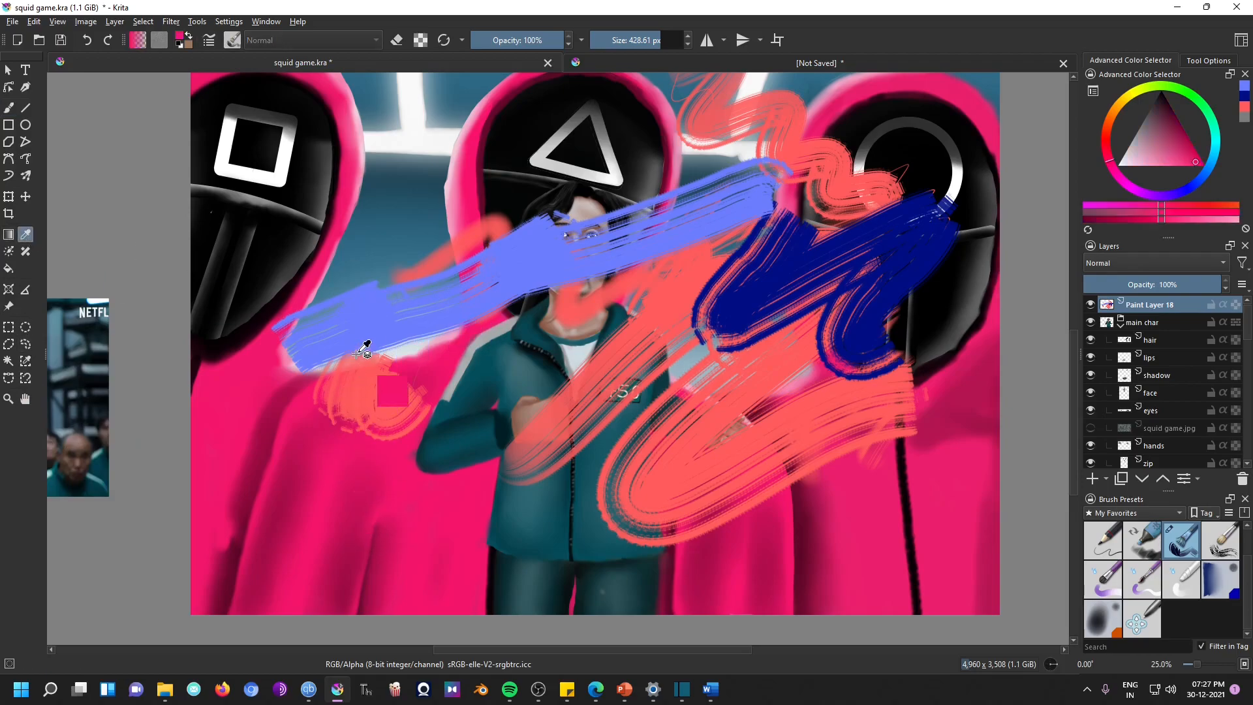
left_click(359, 331)
left_click(672, 288)
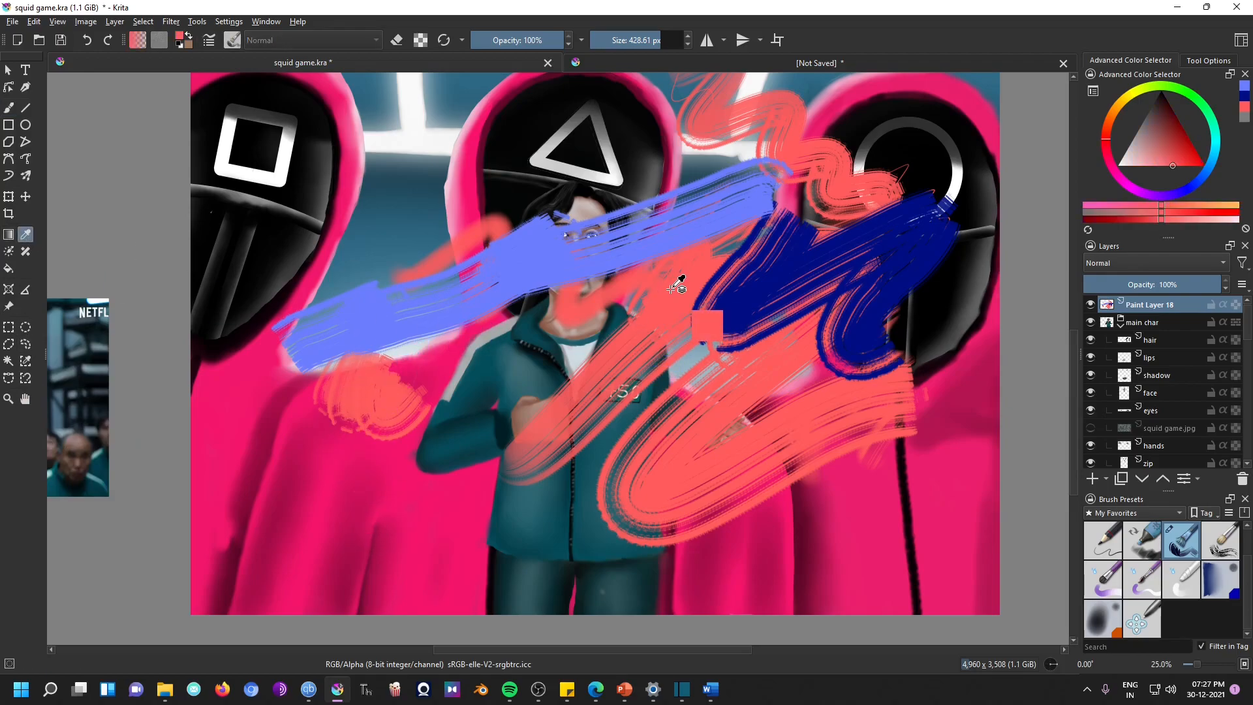
- With the Freehand Brush active, sample the pink robe and the dark blue stroke, and paint downward in the sampled blue
left_click(9, 106)
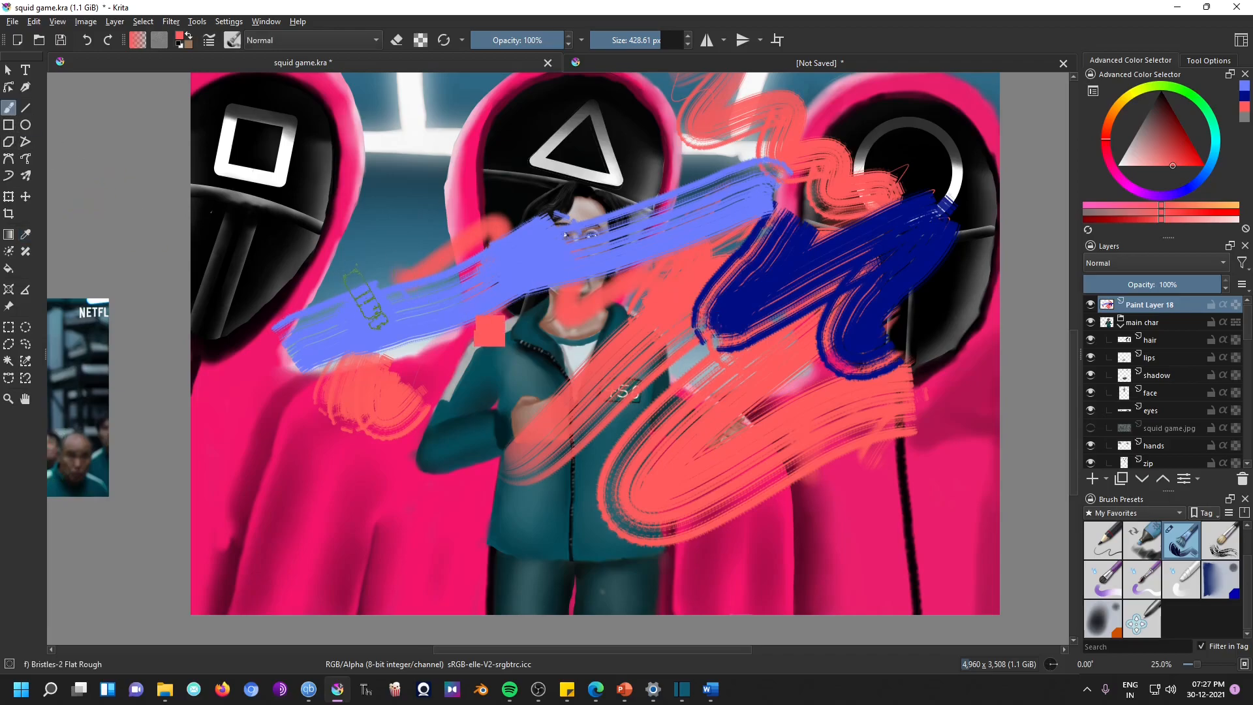
key("ctrl")
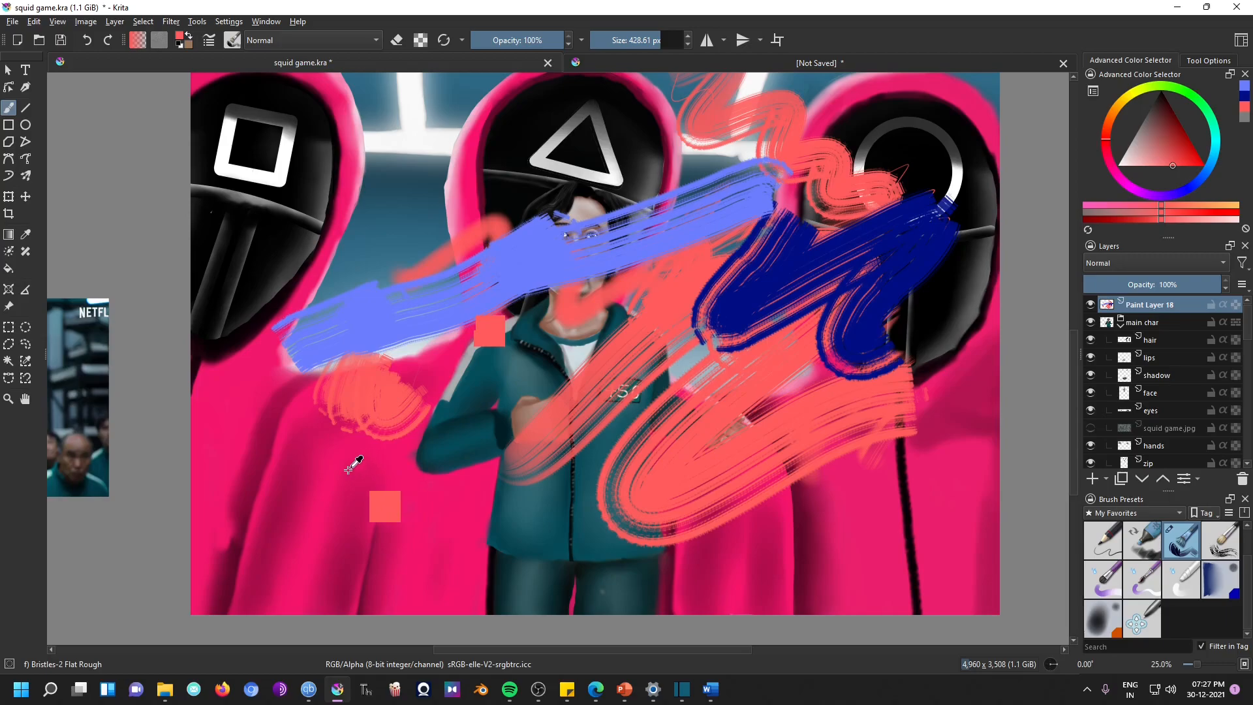
left_click(350, 468, "ctrl")
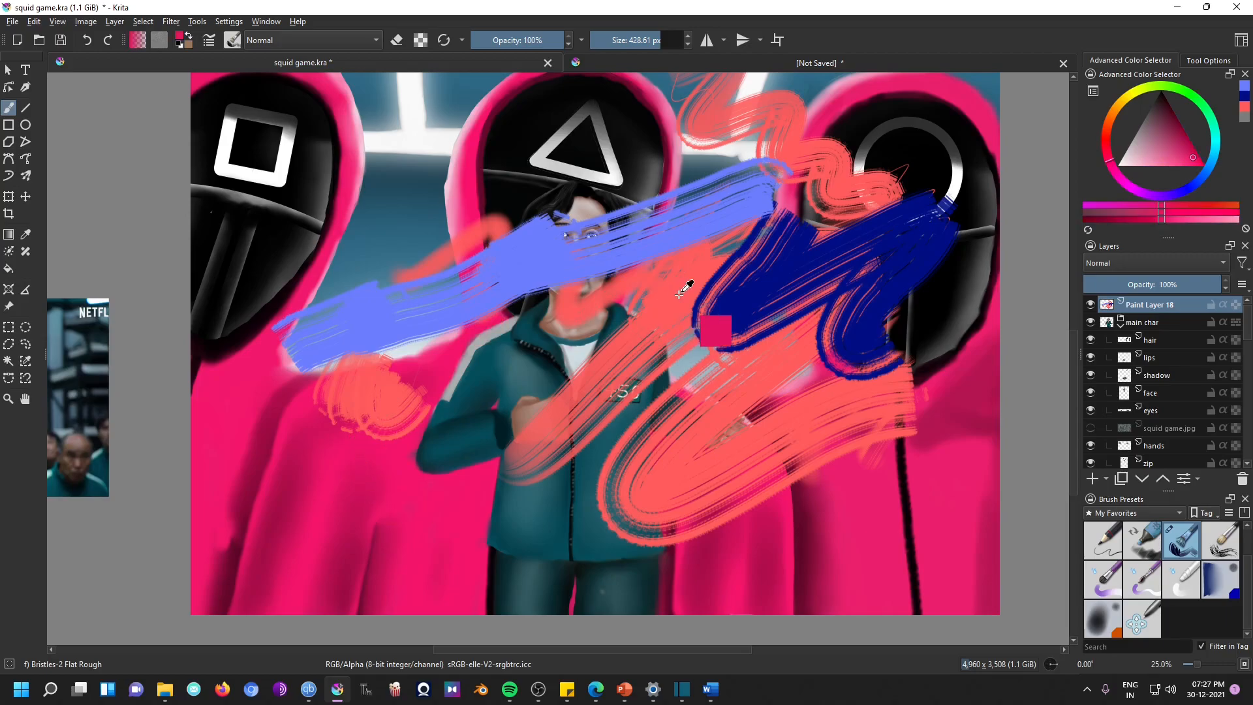
left_click(848, 248, "ctrl")
mouse_move(848, 248)
left_mouse_down()
mouse_move(713, 372)
mouse_move(742, 453)
mouse_move(848, 581)
left_mouse_up()
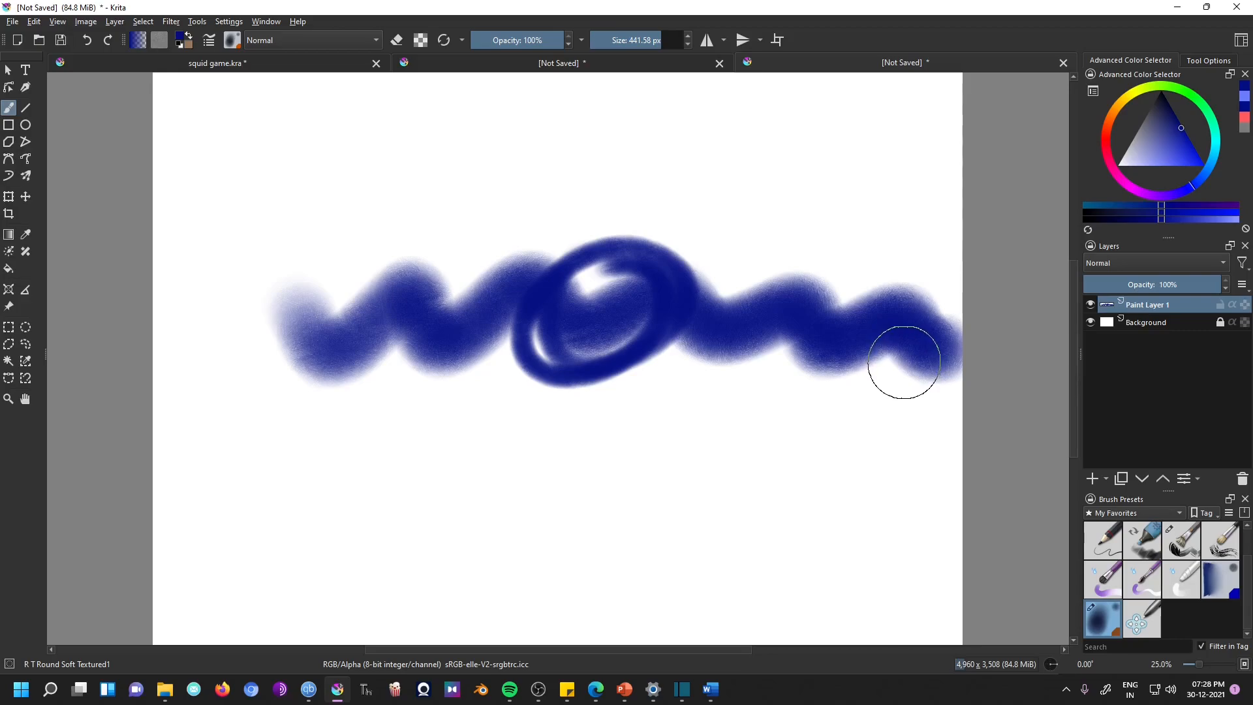
- Turn on Preserve Alpha for the soft blue strokes in the unsaved document, change the colour to red and paint across them
left_click(425, 37)
key("x")
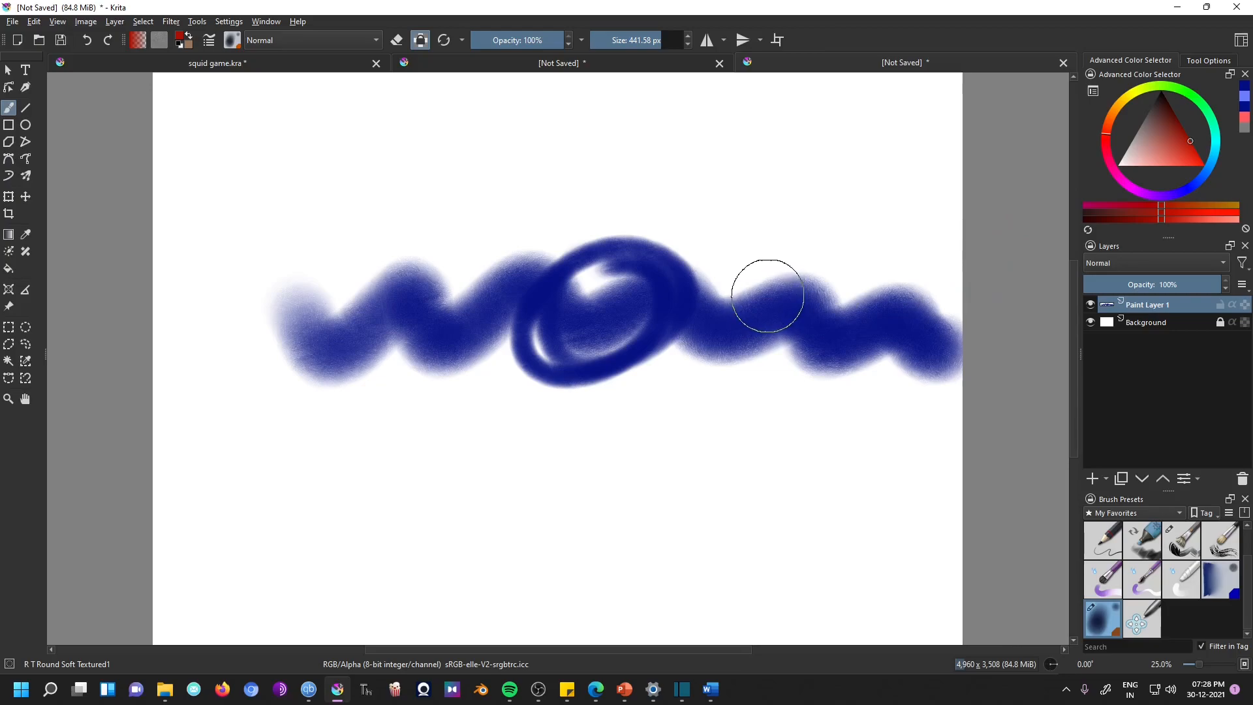
mouse_move(376, 284)
left_mouse_down()
mouse_move(425, 255)
mouse_move(641, 281)
mouse_move(824, 282)
mouse_move(885, 306)
mouse_move(959, 294)
left_mouse_up()
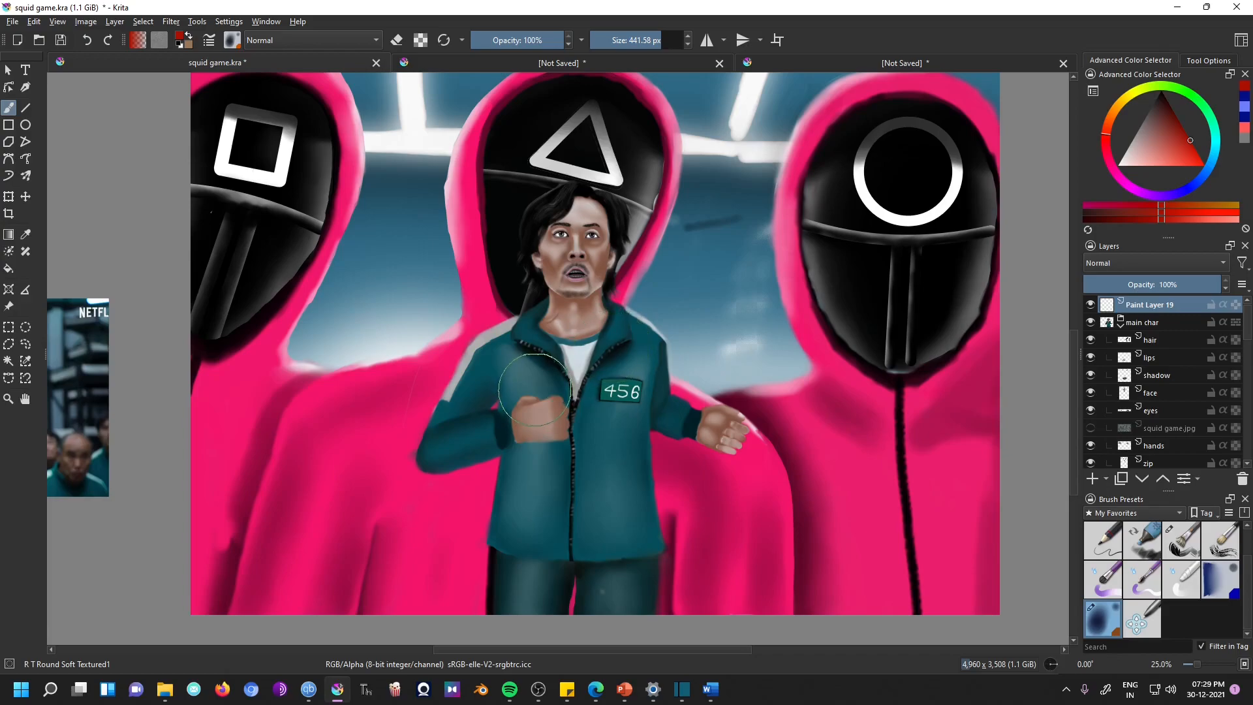
- Draw a straight red band across the central character's chest with the Line tool, and return to the Freehand Brush
key("v")
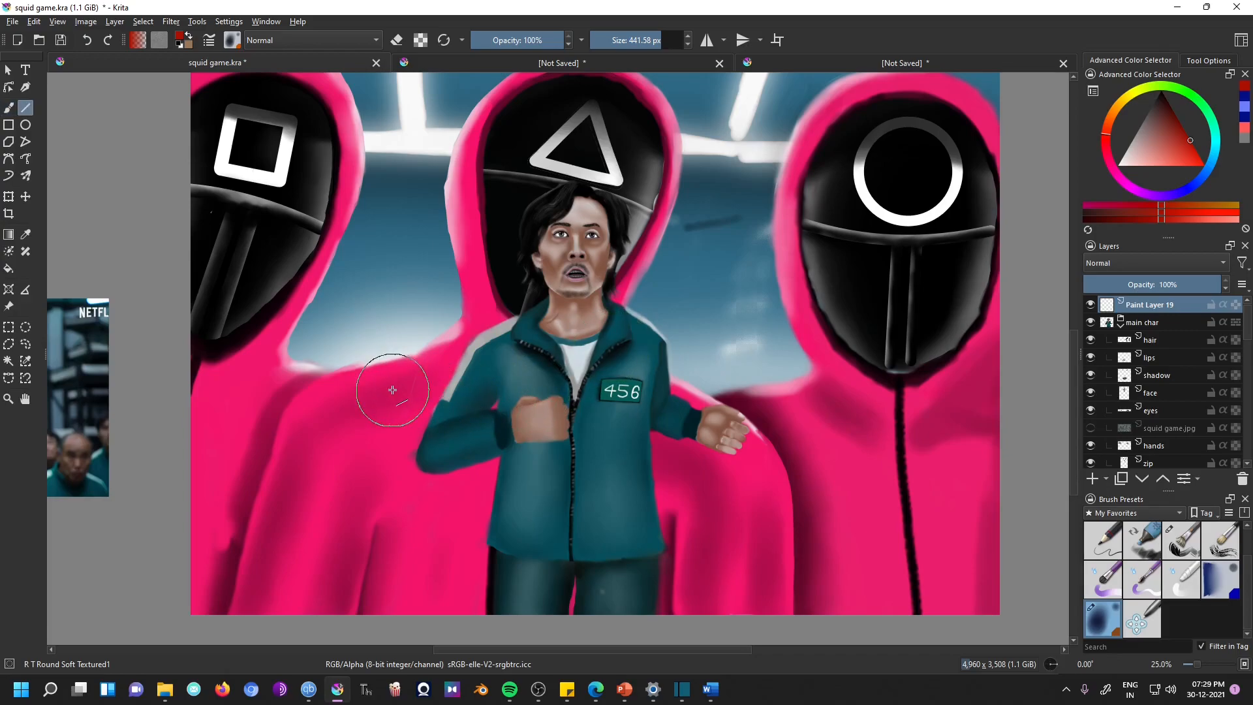
mouse_move(387, 393)
left_mouse_down()
mouse_move(810, 392)
mouse_move(923, 366)
left_mouse_up()
key("b")
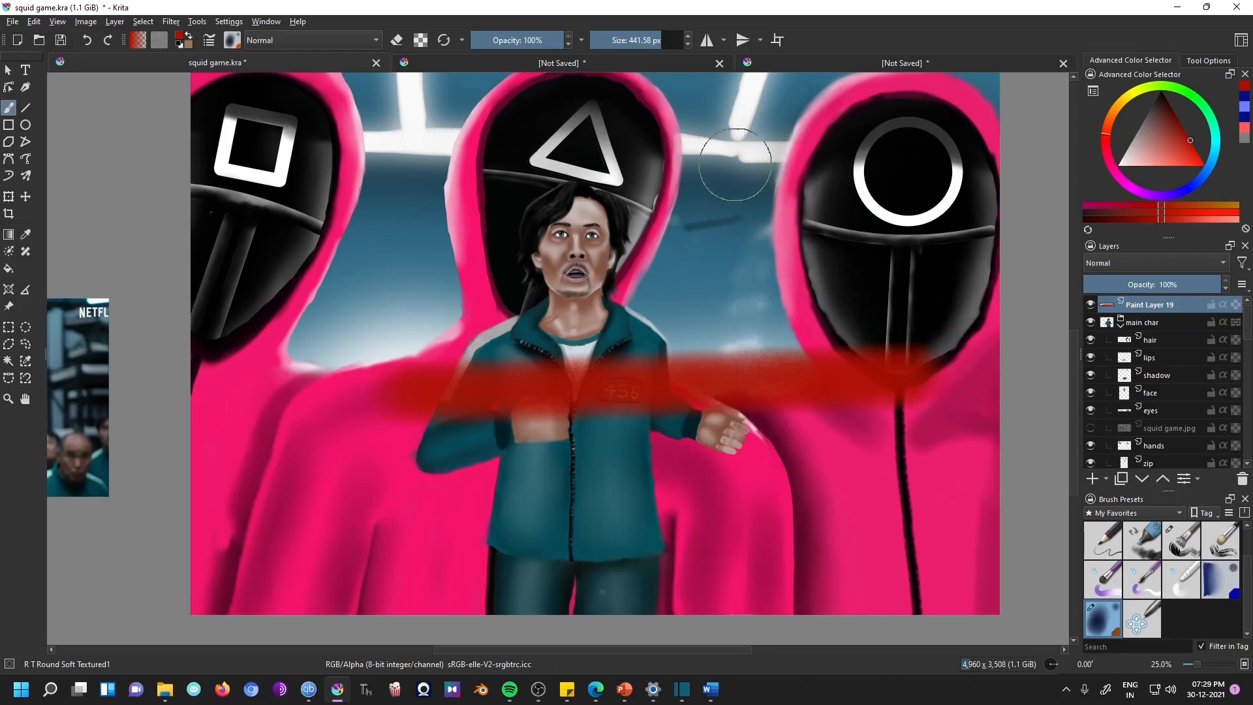
mouse_move(760, 160)
left_mouse_down()
mouse_move(734, 176)
mouse_move(761, 190)
left_mouse_up()
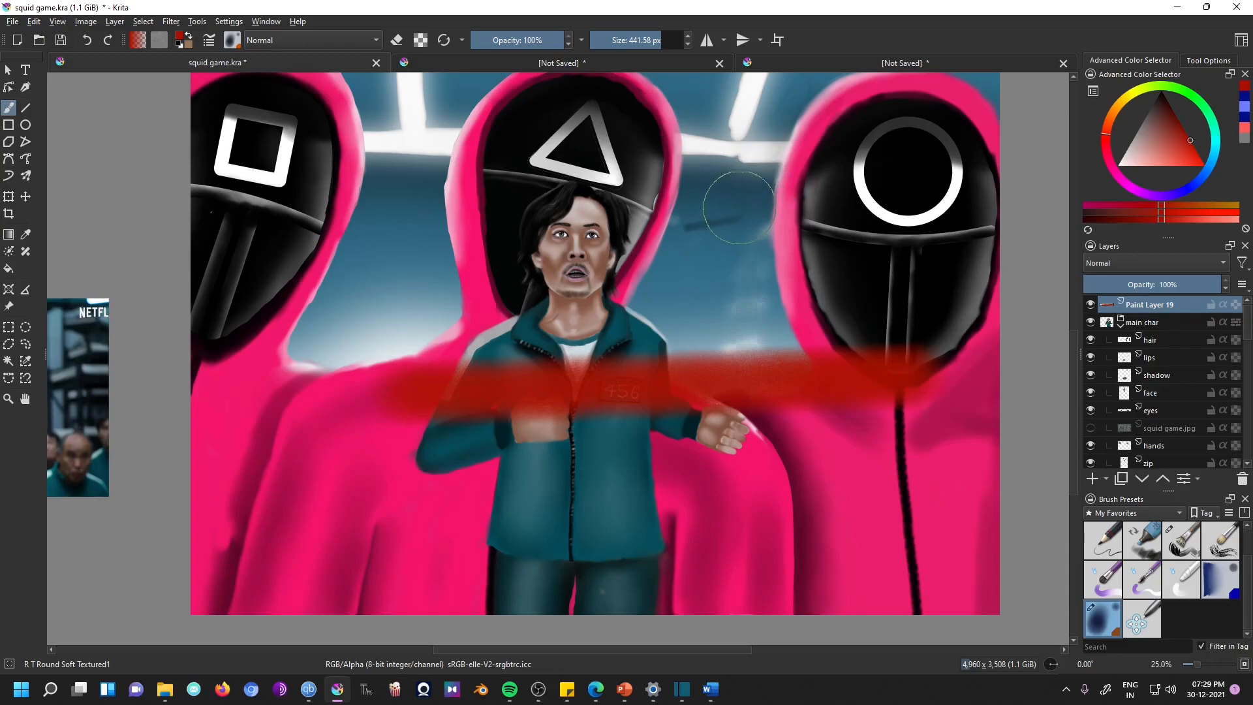